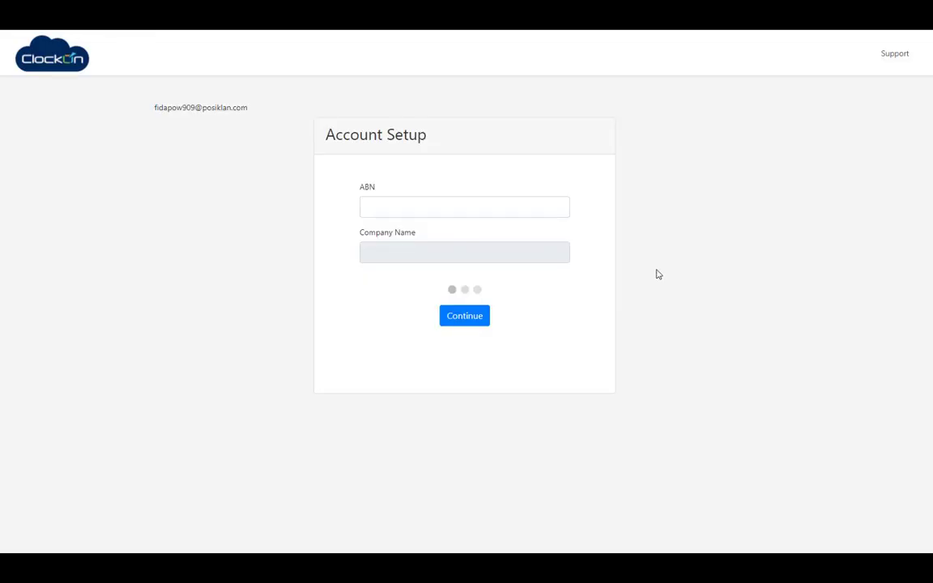
# - Enter the business ABN so the company name fills as CLOCKON PTY LTD, then continue
pyautogui.click(493, 208)
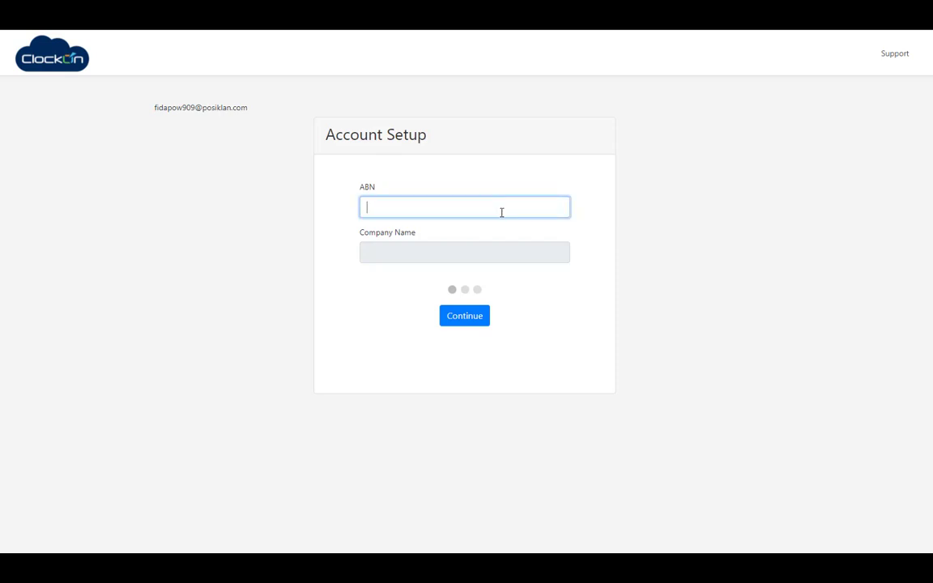
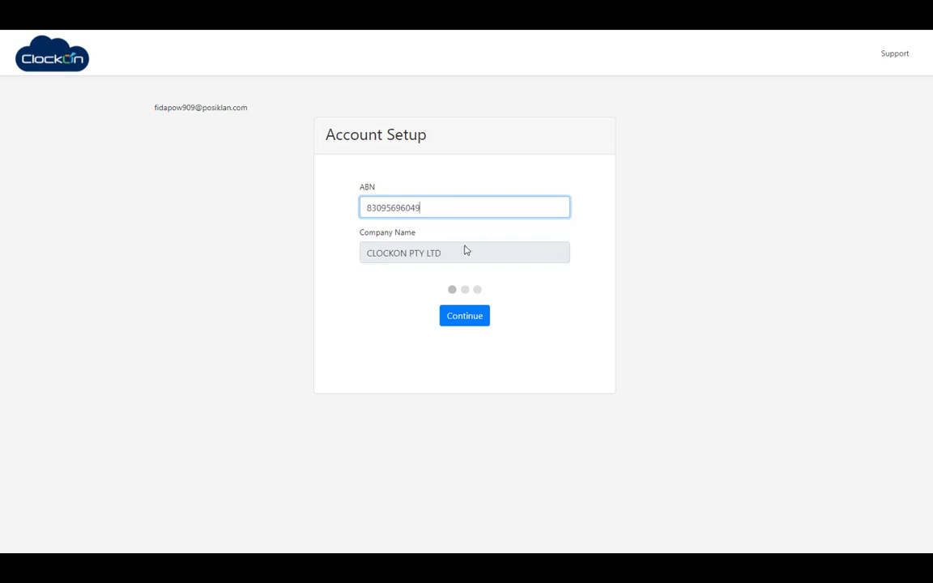
pyautogui.click(477, 315)
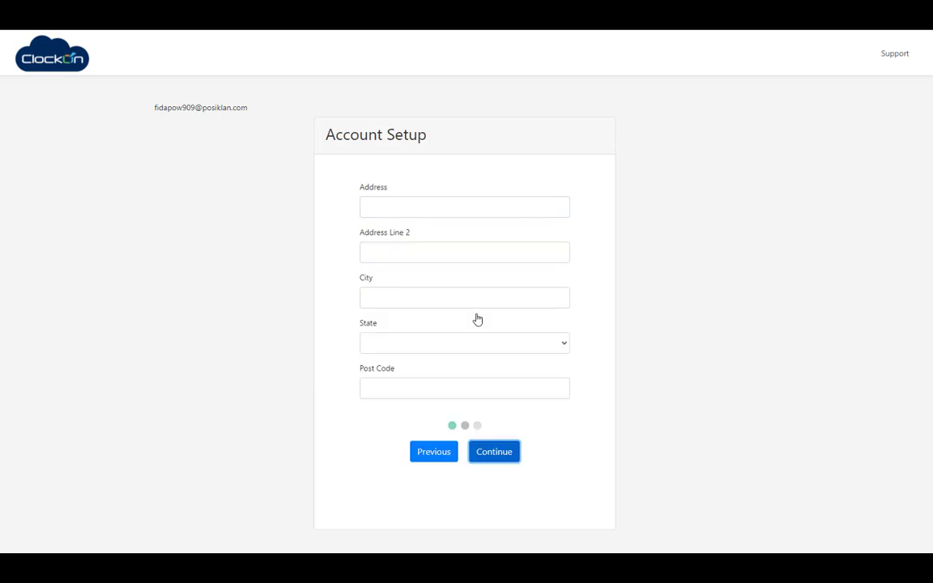
# - Fill in the business street address, city, New South Wales state and postcode, then continue
pyautogui.click(434, 210)
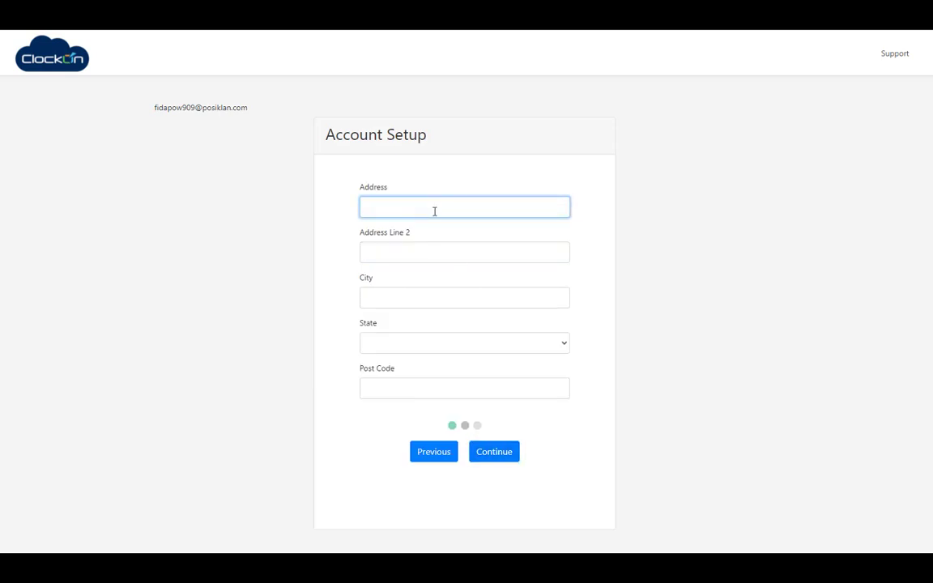
pyautogui.press('Tab')
pyautogui.press('Tab')
pyautogui.press('Tab')
pyautogui.press('Tab')
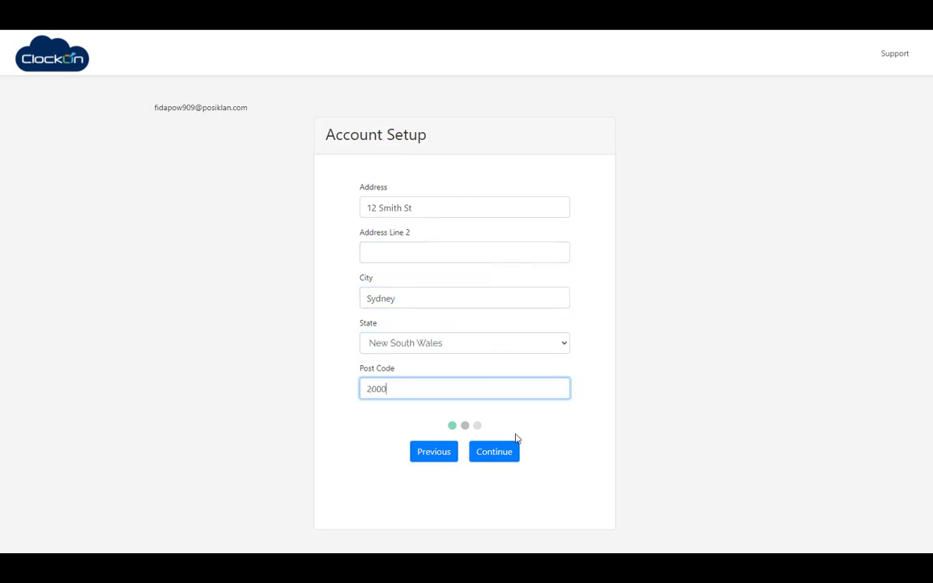
pyautogui.click(502, 452)
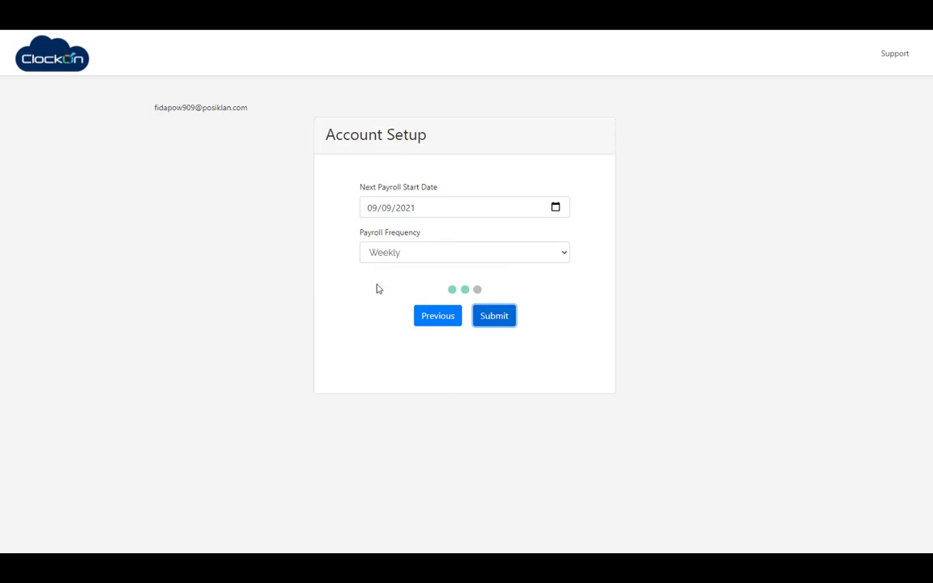
# - Set the next payroll start date to 01/08/2021 with Monthly frequency and submit the setup
pyautogui.click(374, 211)
pyautogui.write('01/08')
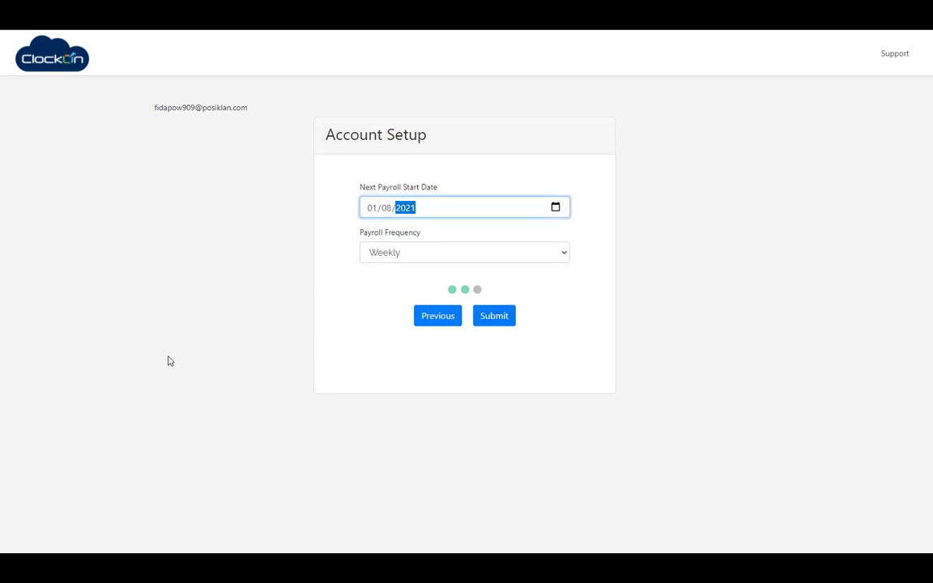
pyautogui.click(562, 256)
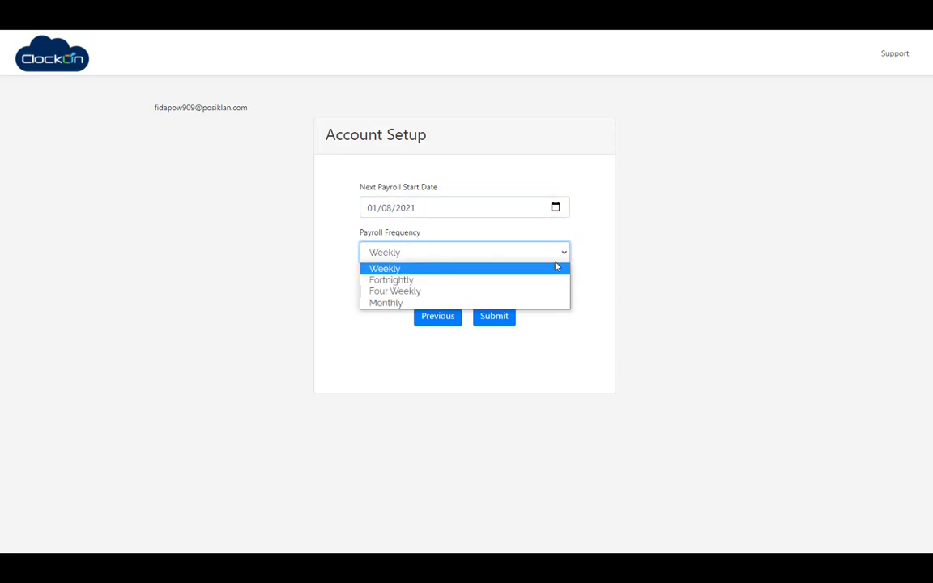
pyautogui.click(460, 304)
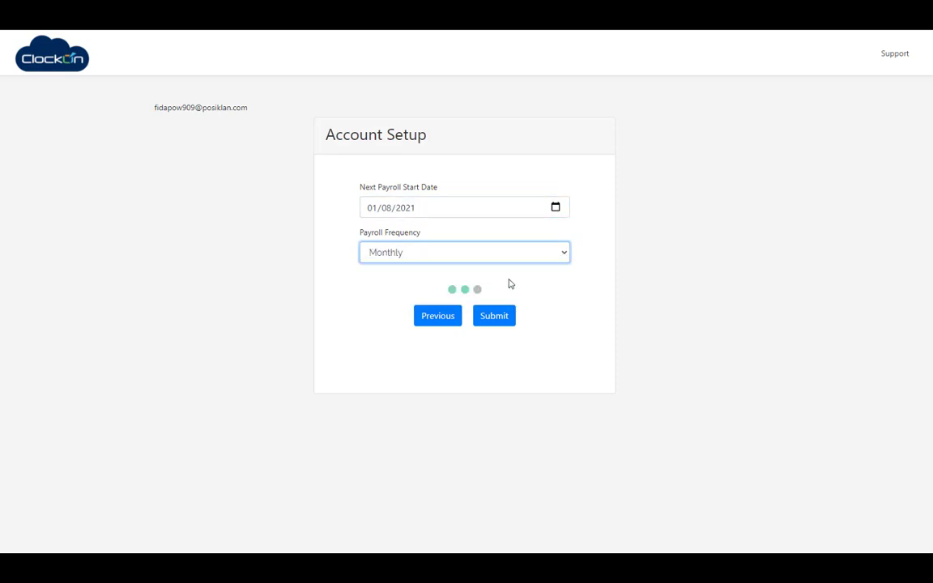
pyautogui.click(507, 317)
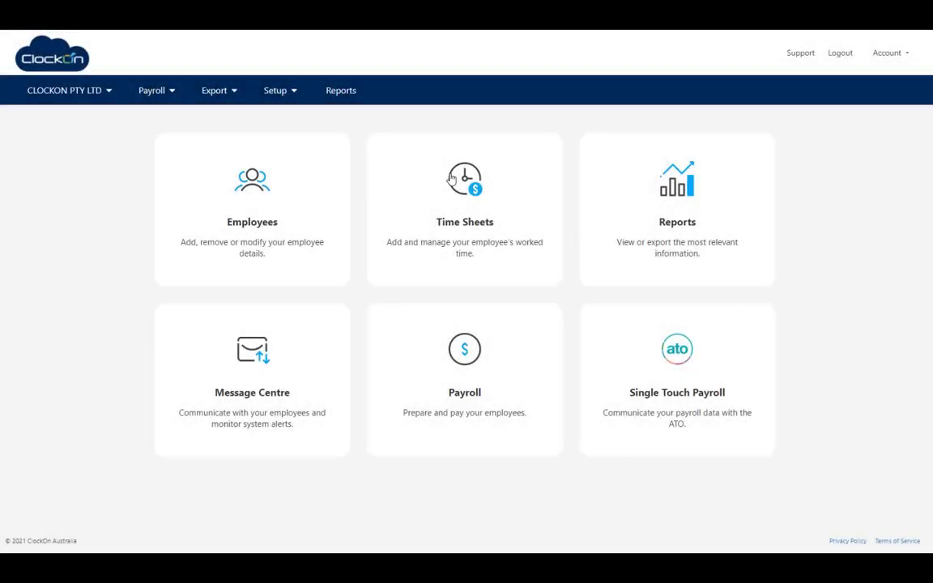
# - Add a super fund named Test Super under Setup > Additional Settings > Super Funds and save it
pyautogui.click(285, 95)
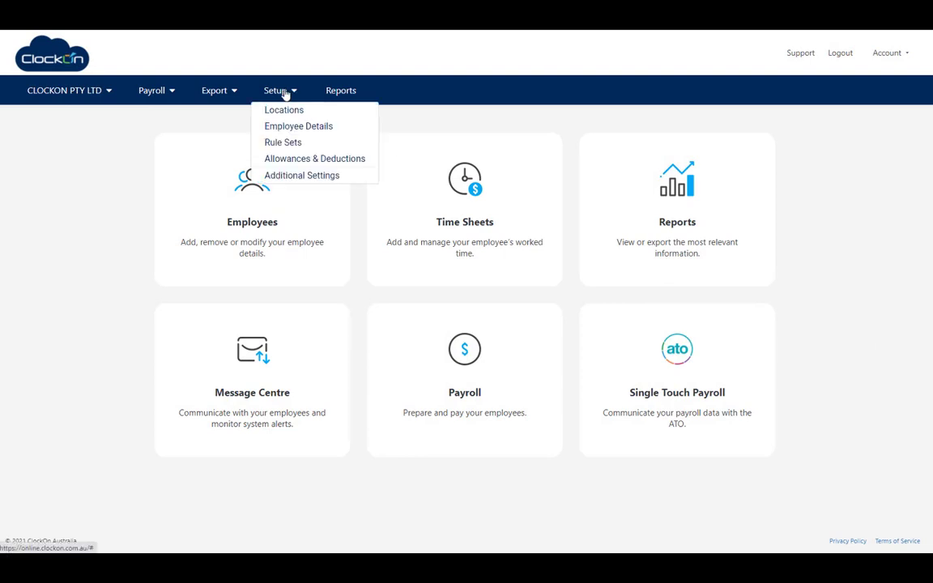
pyautogui.click(308, 176)
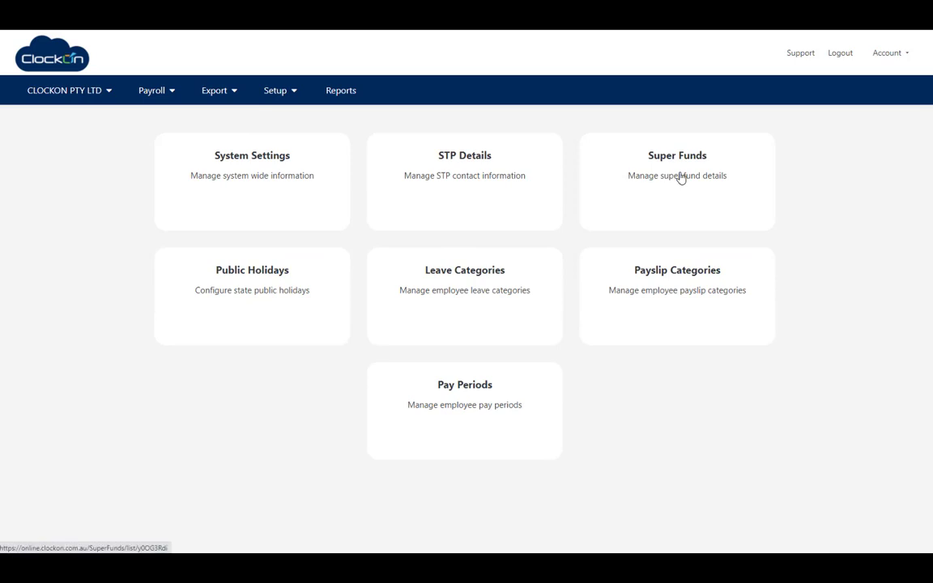
pyautogui.click(681, 178)
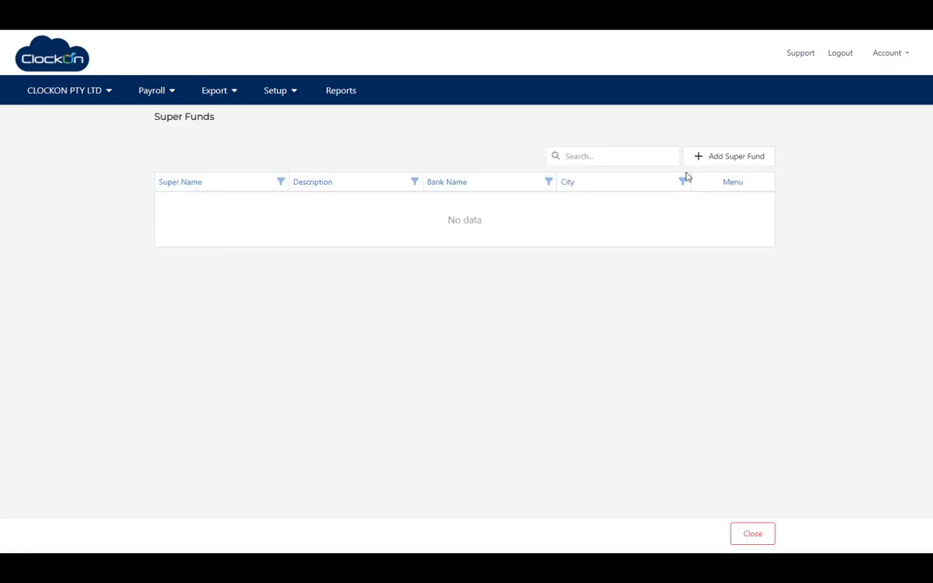
pyautogui.click(712, 161)
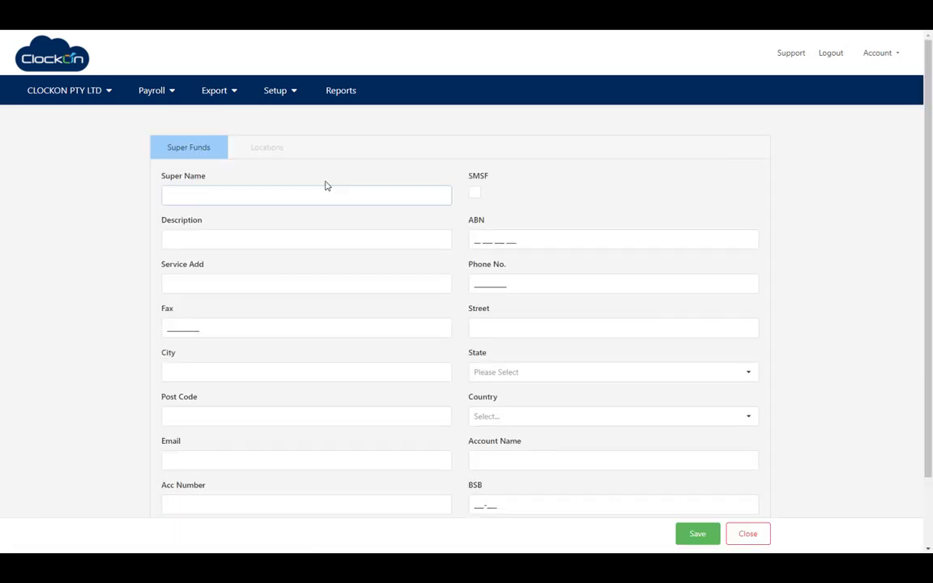
pyautogui.click(299, 194)
pyautogui.write('Test Super')
pyautogui.click(519, 242)
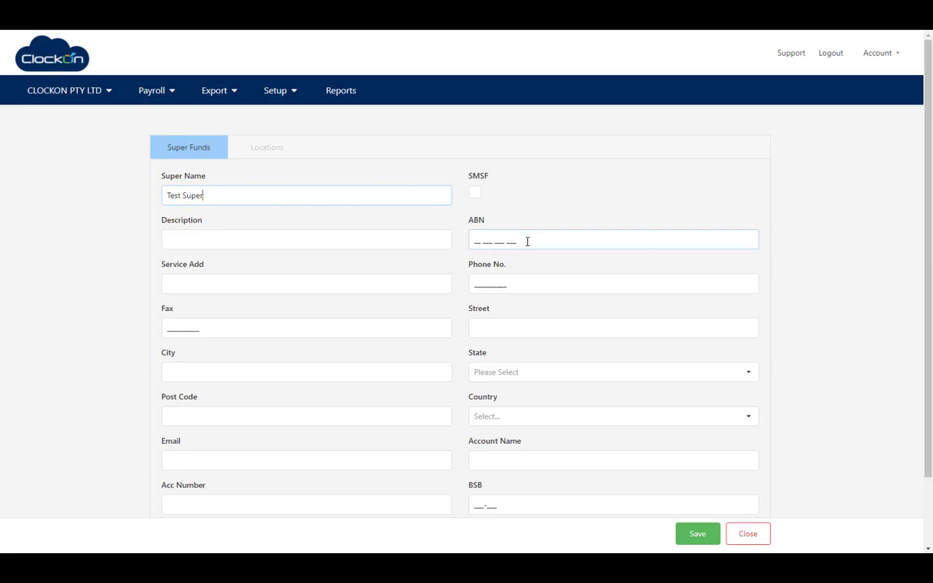
pyautogui.click(246, 282)
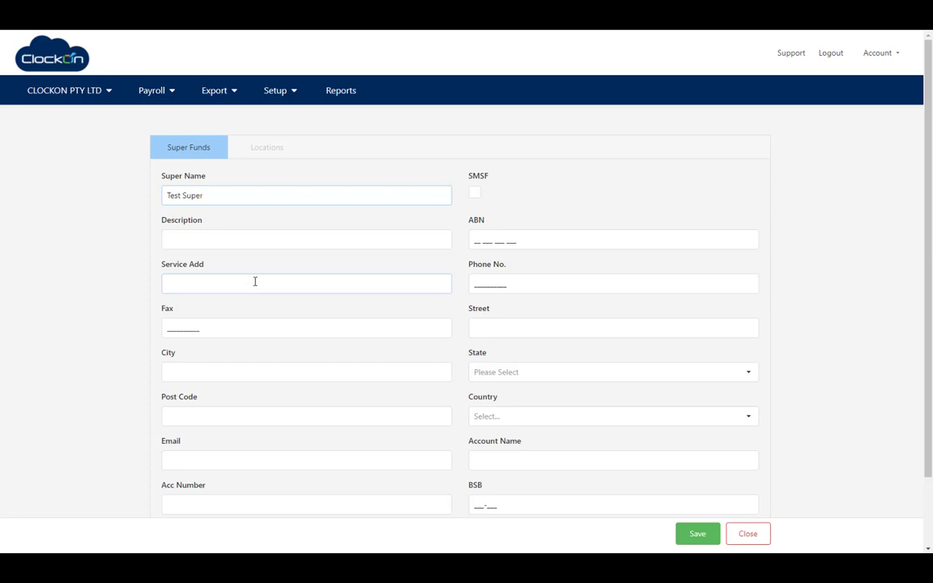
pyautogui.click(703, 541)
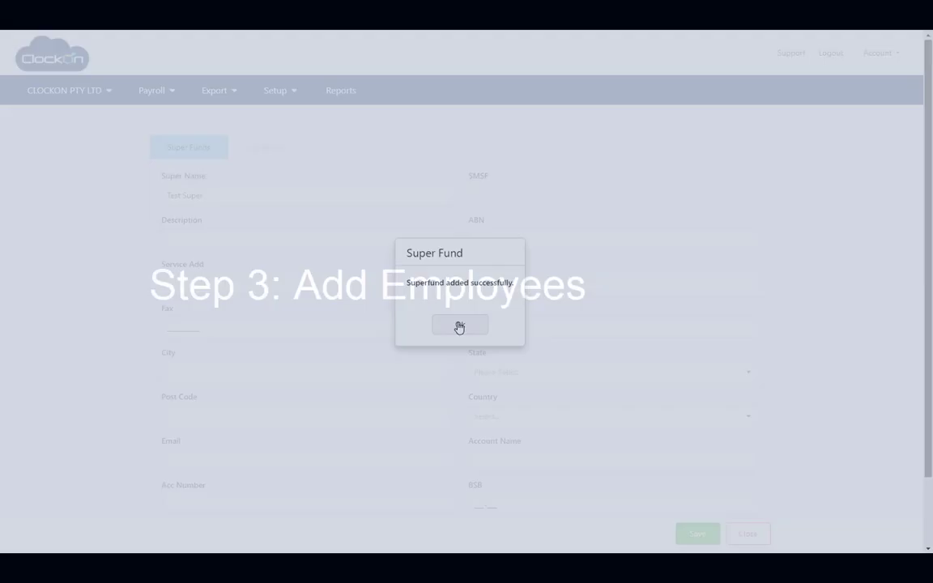
pyautogui.click(459, 325)
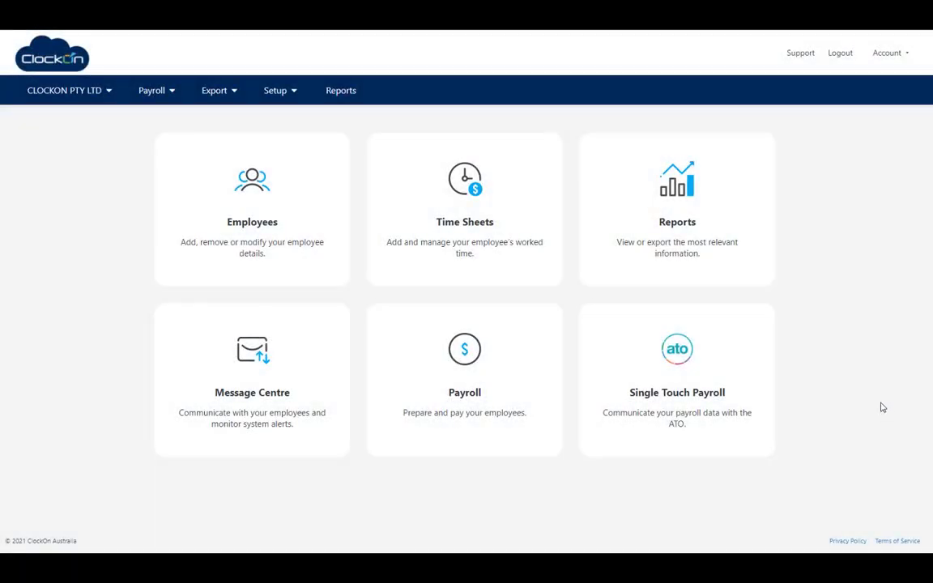
# - From Setup > Employee Details, start a new employee record
pyautogui.click(280, 91)
pyautogui.click(295, 130)
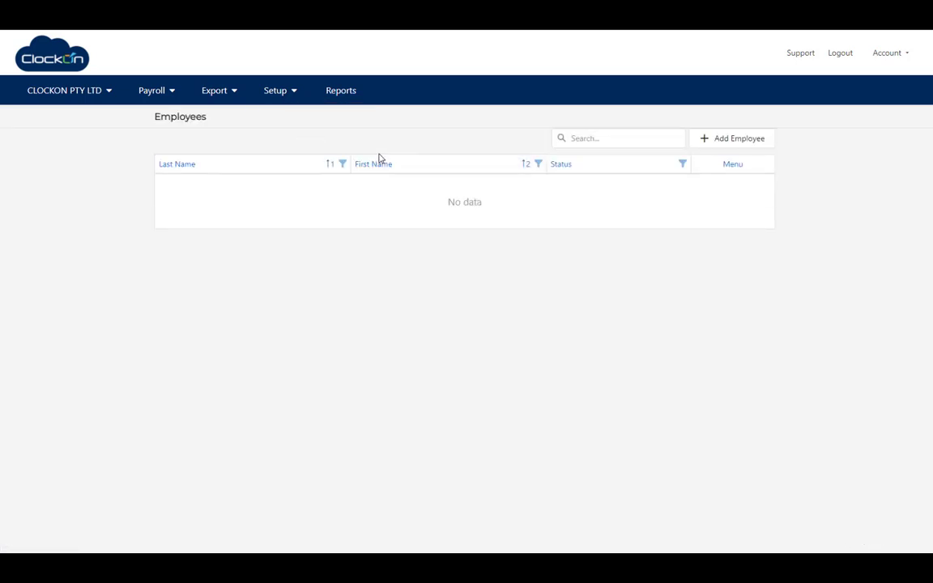
pyautogui.click(703, 144)
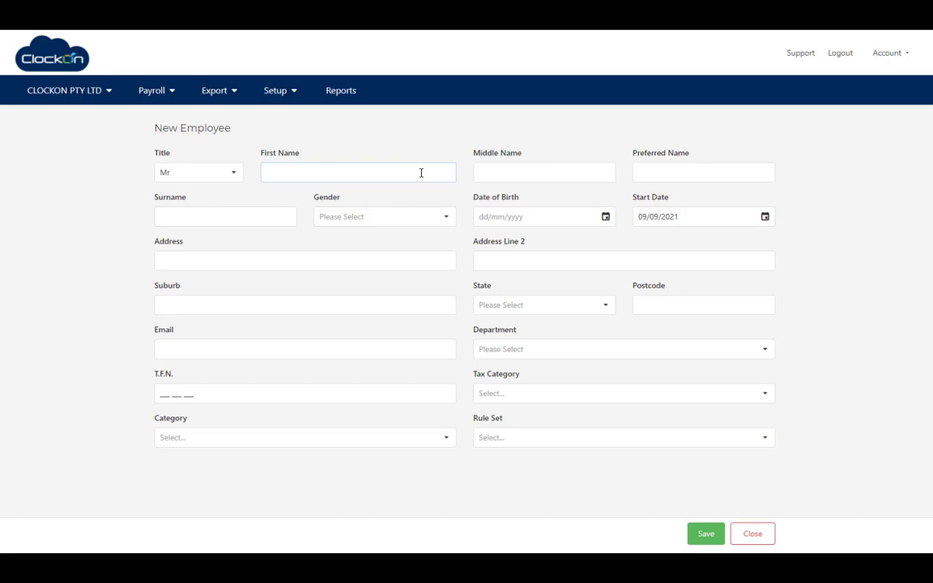
# - Enter the casual employee's first name, surname, Male gender, date of birth and start date
pyautogui.write('Jim')
pyautogui.press('Tab')
pyautogui.press('Tab')
pyautogui.press('Tab')
pyautogui.write('Casua')
pyautogui.press('Tab')
pyautogui.click(447, 217)
pyautogui.click(407, 238)
pyautogui.click(554, 215)
pyautogui.write('01012021')
pyautogui.press('Tab')
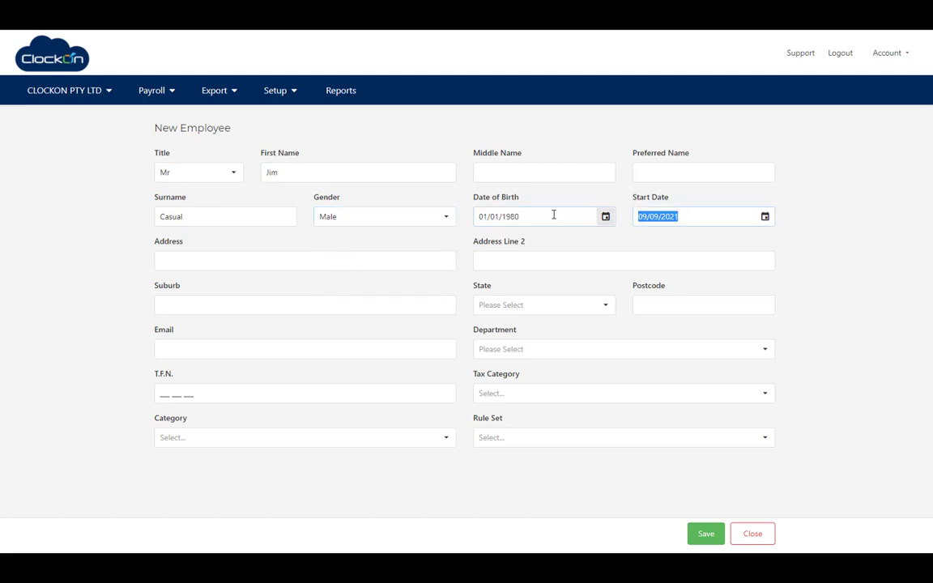
pyautogui.write('01/01')
pyautogui.press('Tab')
# - Fill in the employee's address, New South Wales state, postcode, e-mail and CLOCKON PTY LTD (Default) department
pyautogui.write('12 Smith S')
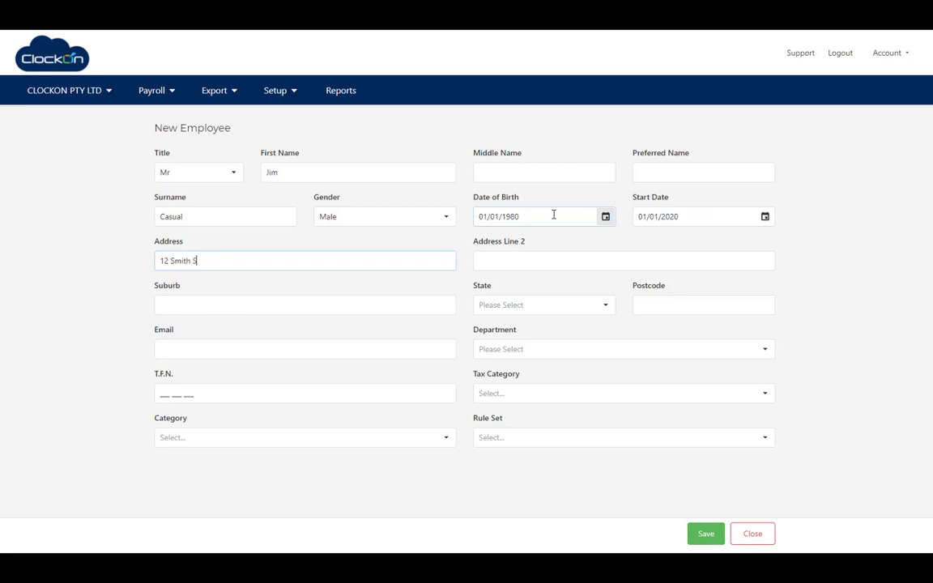
pyautogui.press('Tab')
pyautogui.press('Tab')
pyautogui.write('Sydney')
pyautogui.press('Tab')
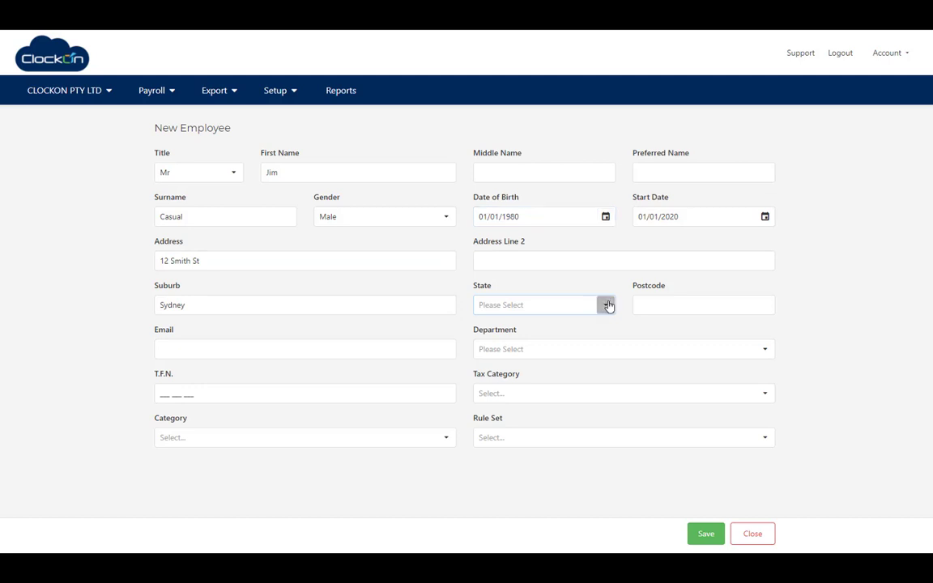
pyautogui.click(605, 304)
pyautogui.click(555, 343)
pyautogui.click(654, 301)
pyautogui.write('20')
pyautogui.press('Tab')
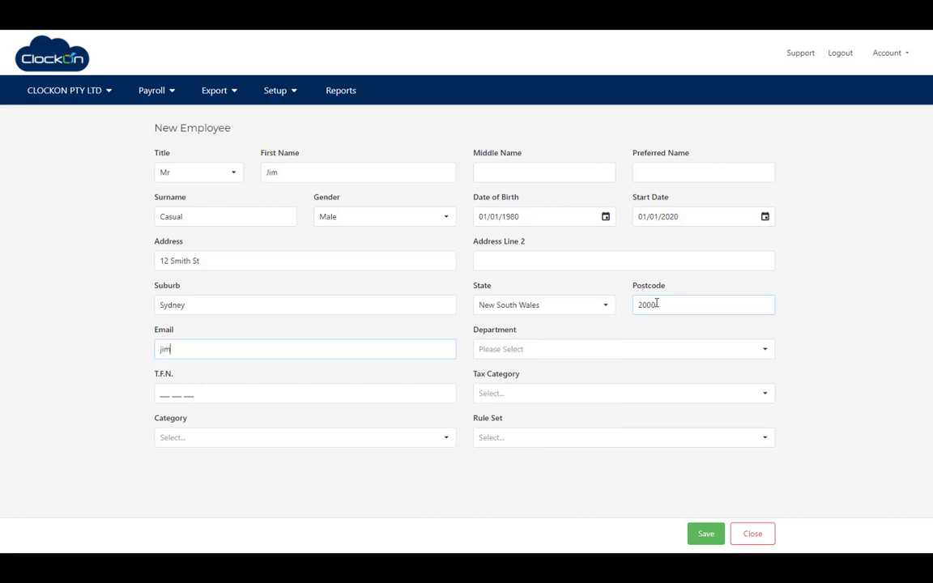
pyautogui.press('Tab')
pyautogui.click(764, 353)
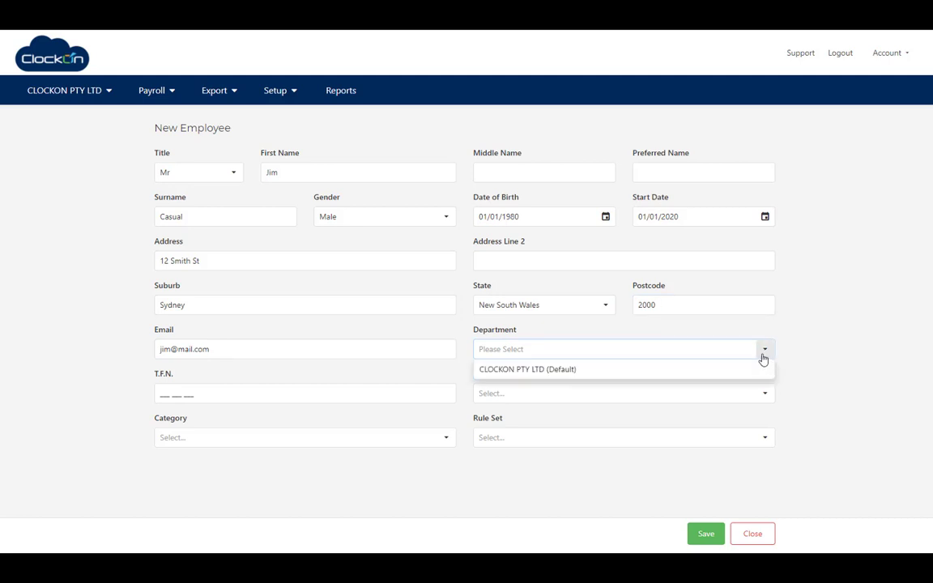
pyautogui.click(605, 370)
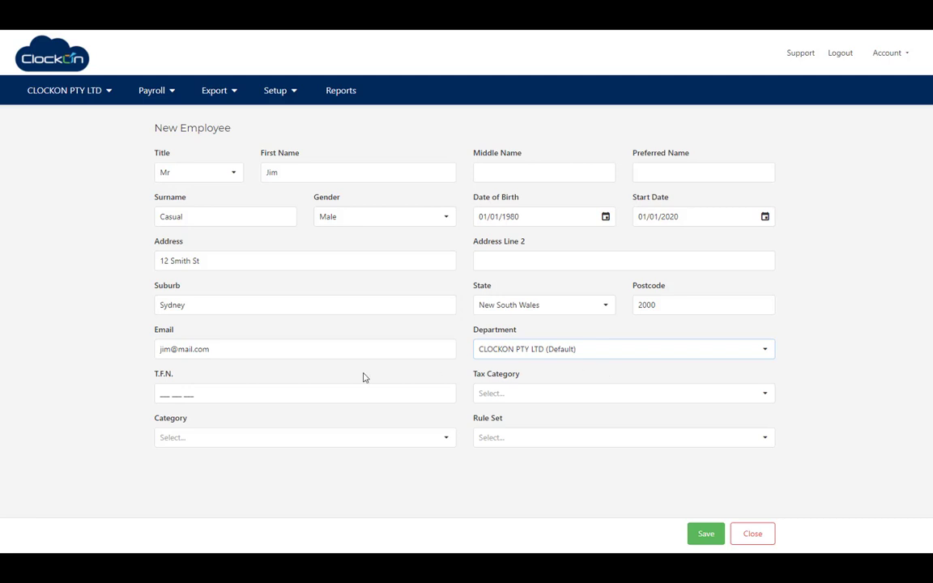
# - Enter the tax file number, choose Tax Free Threshold Claimed, Staff and Casual rule set, then save
pyautogui.click(163, 394)
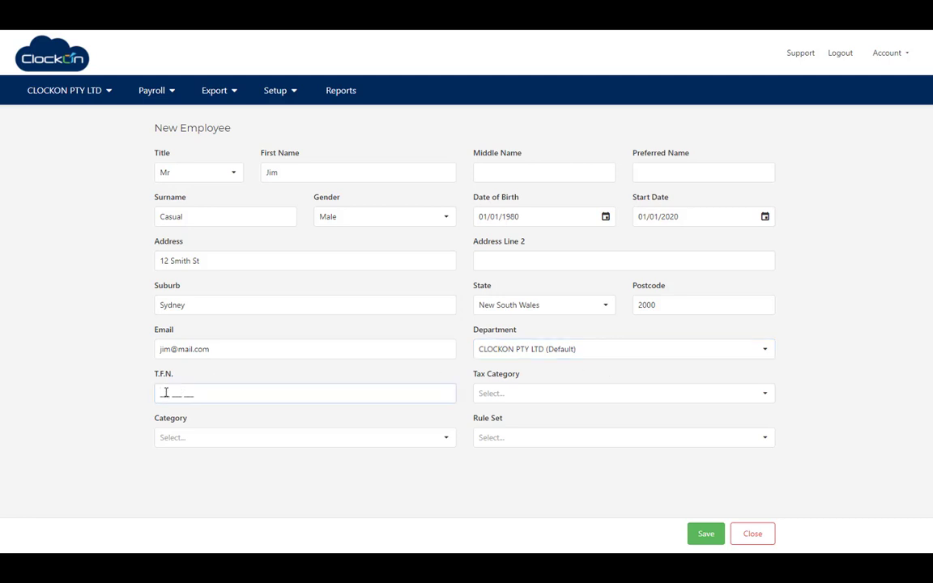
pyautogui.click(765, 397)
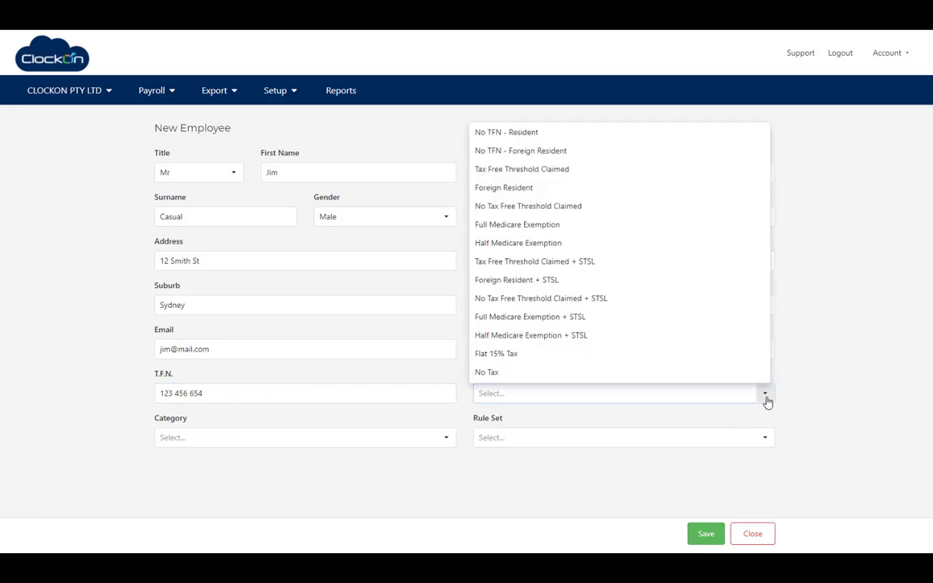
pyautogui.click(583, 176)
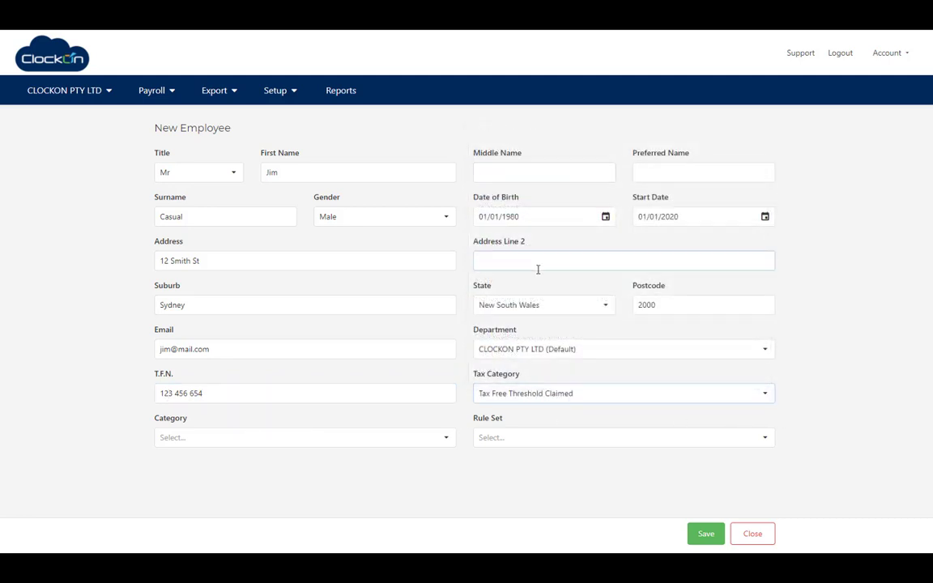
pyautogui.click(445, 437)
pyautogui.click(324, 459)
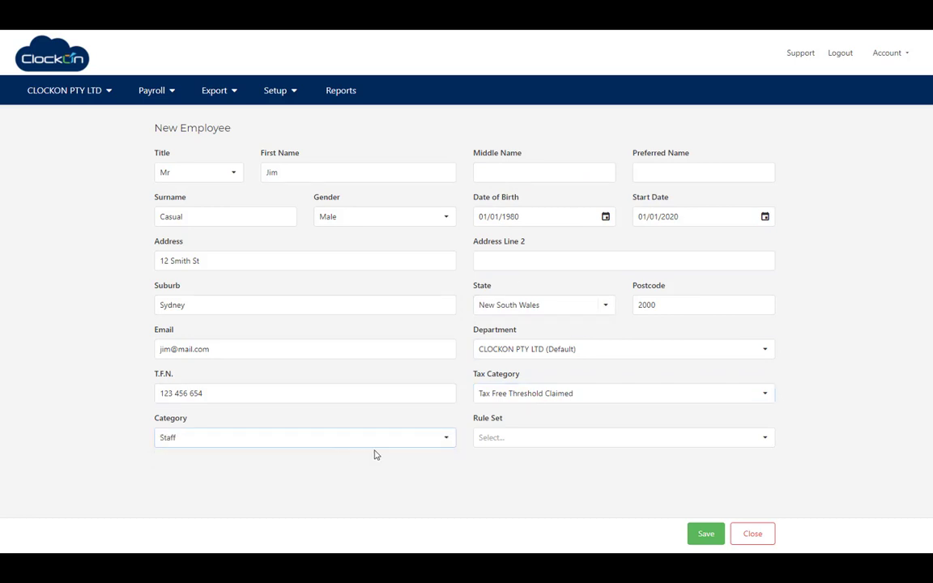
pyautogui.click(523, 445)
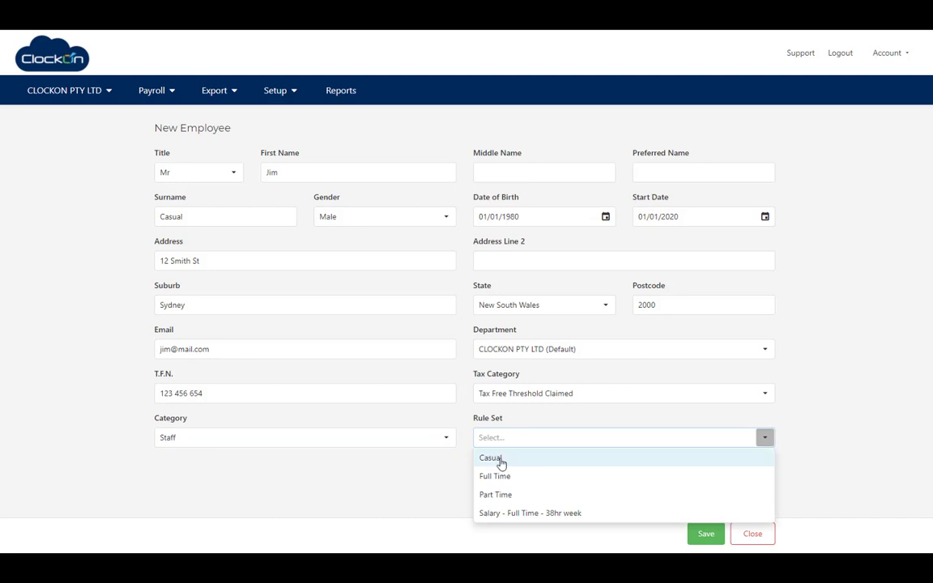
pyautogui.click(500, 459)
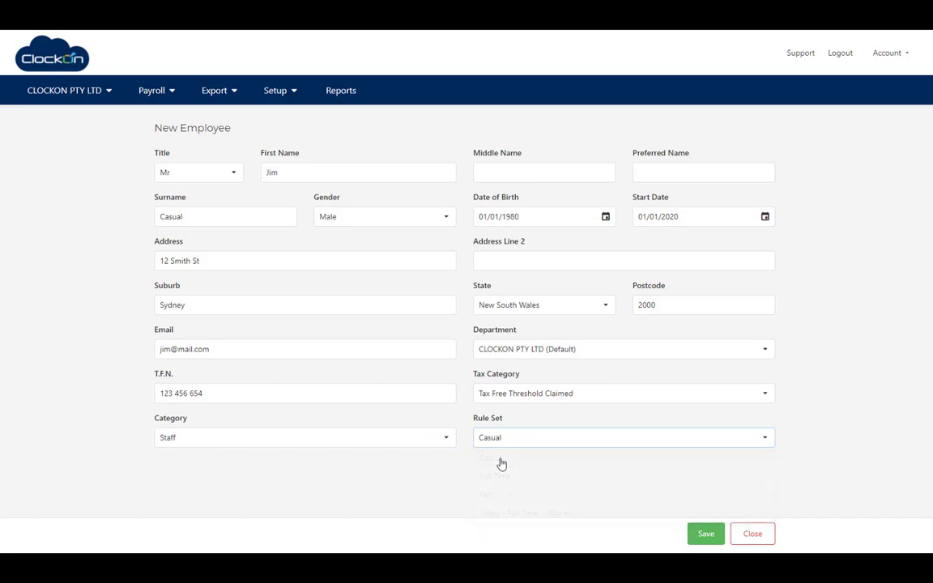
pyautogui.click(706, 534)
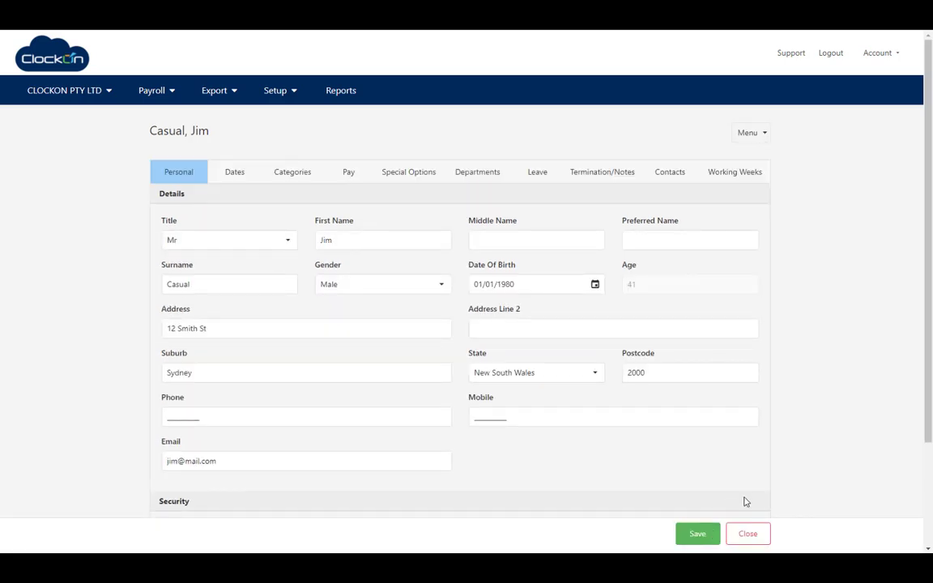
# - Give the employee a $40 hourly rate and Test Super employer fund with a member number, then save
pyautogui.click(349, 175)
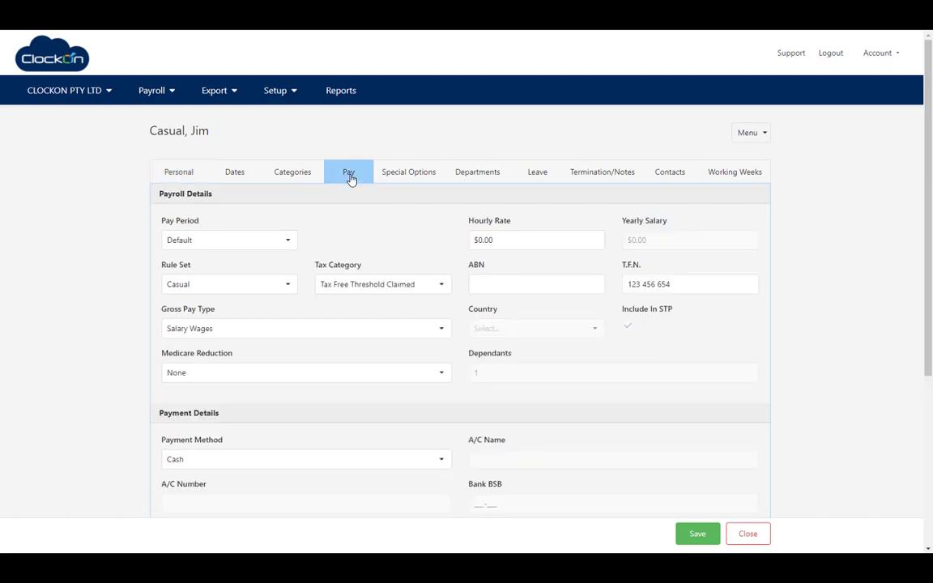
pyautogui.click(484, 237)
pyautogui.write('40')
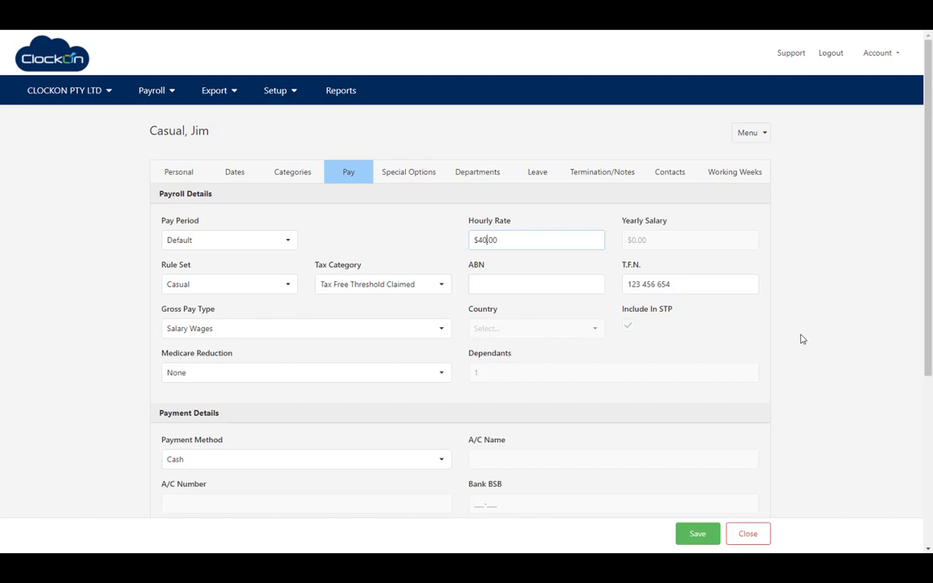
pyautogui.moveTo(926, 354); pyautogui.dragTo(928, 526)
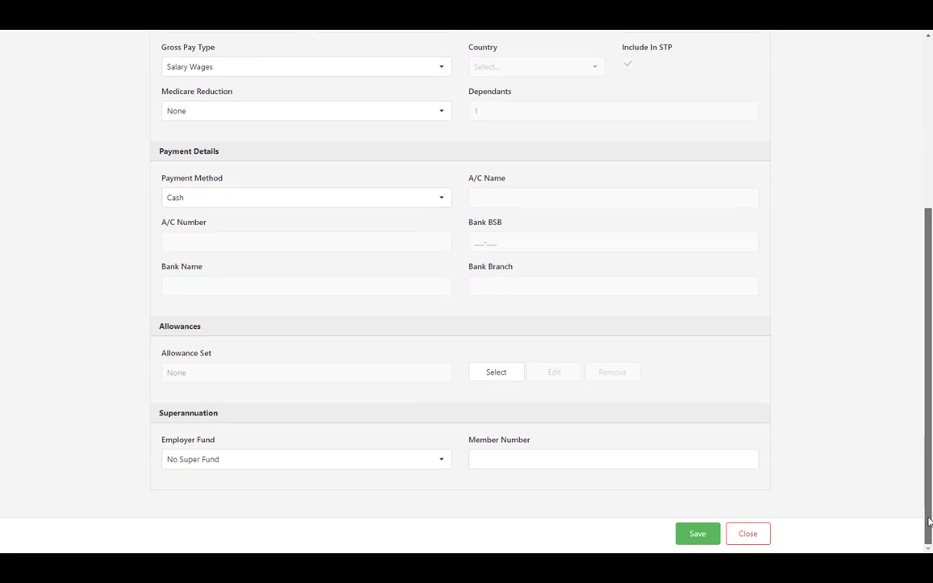
pyautogui.click(443, 460)
pyautogui.click(285, 480)
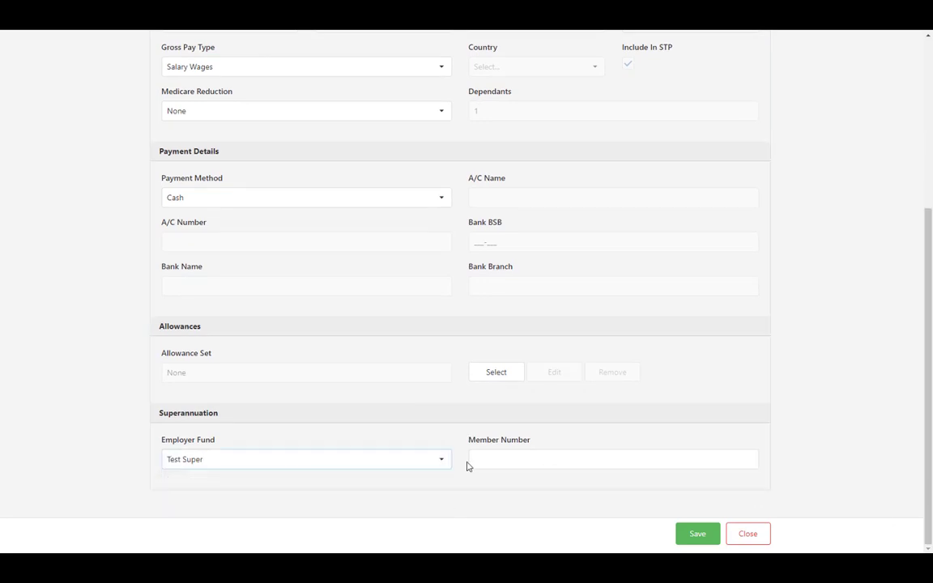
pyautogui.write('12341244')
pyautogui.click(697, 538)
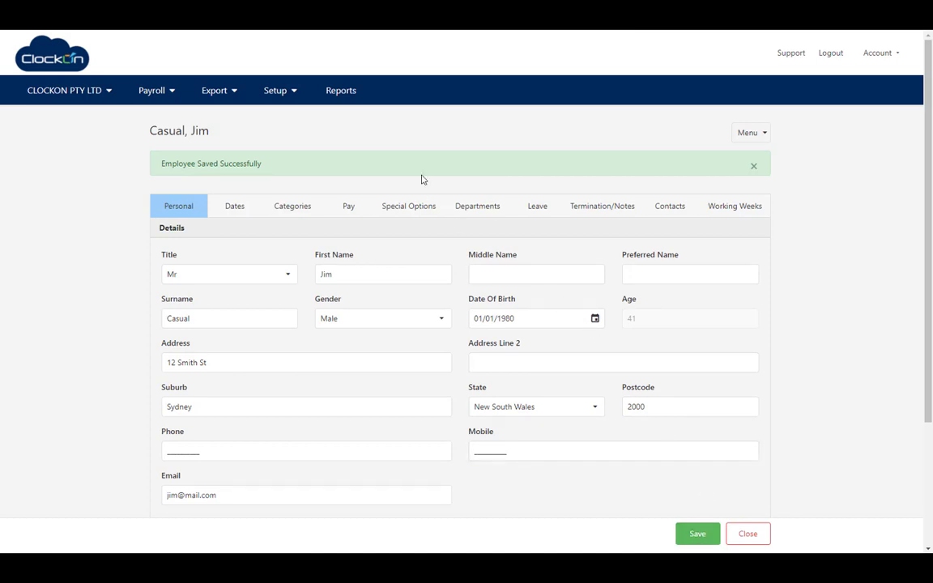
# - Start a second new employee with title Mrs, her first name and Female gender
pyautogui.click(746, 536)
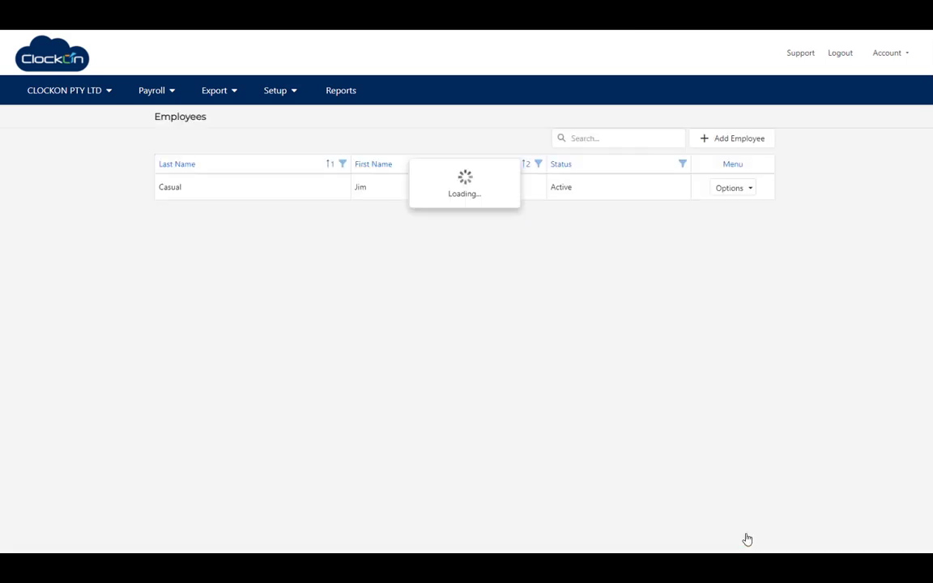
pyautogui.click(731, 139)
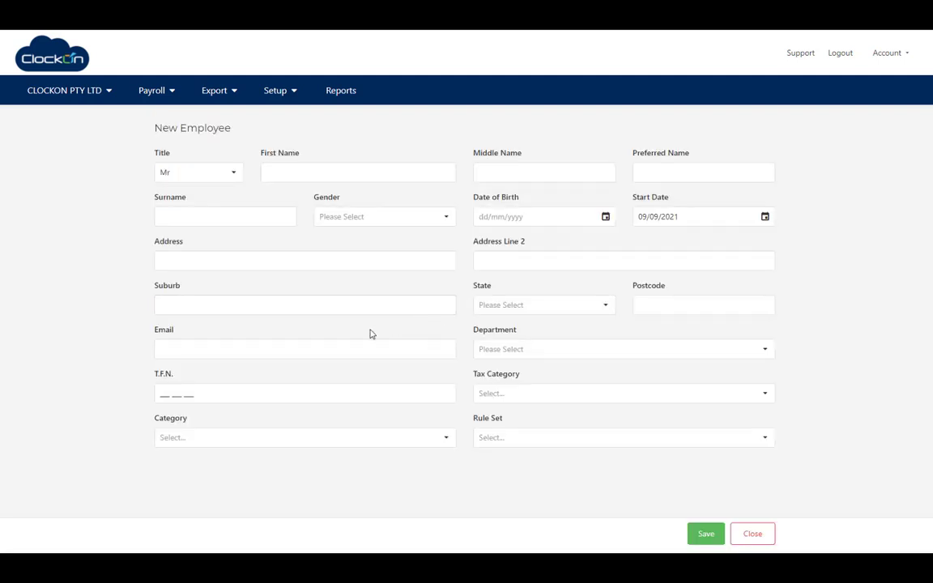
pyautogui.click(233, 173)
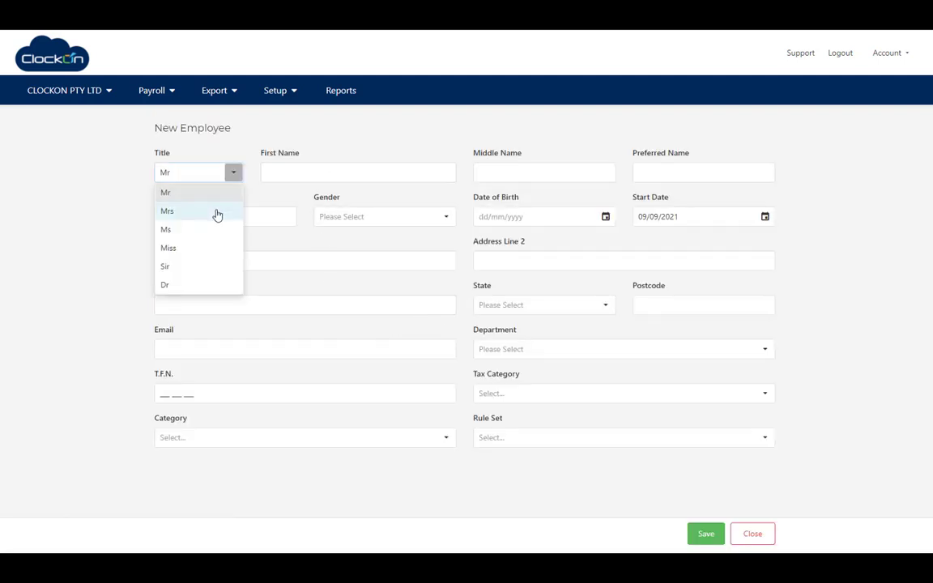
pyautogui.click(217, 213)
pyautogui.click(332, 166)
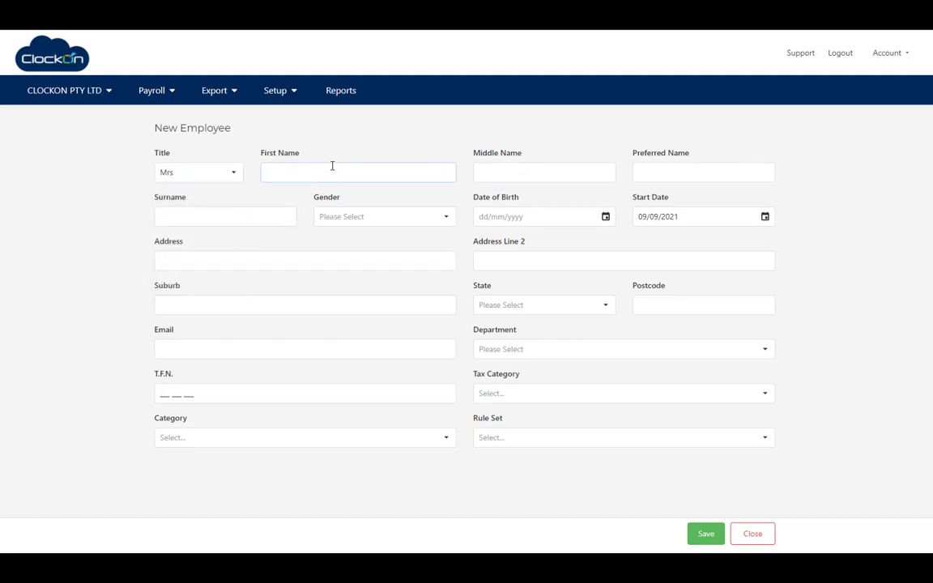
pyautogui.write('Jenny')
pyautogui.press('Tab')
pyautogui.press('Tab')
pyautogui.press('Tab')
pyautogui.press('Tab')
pyautogui.click(445, 216)
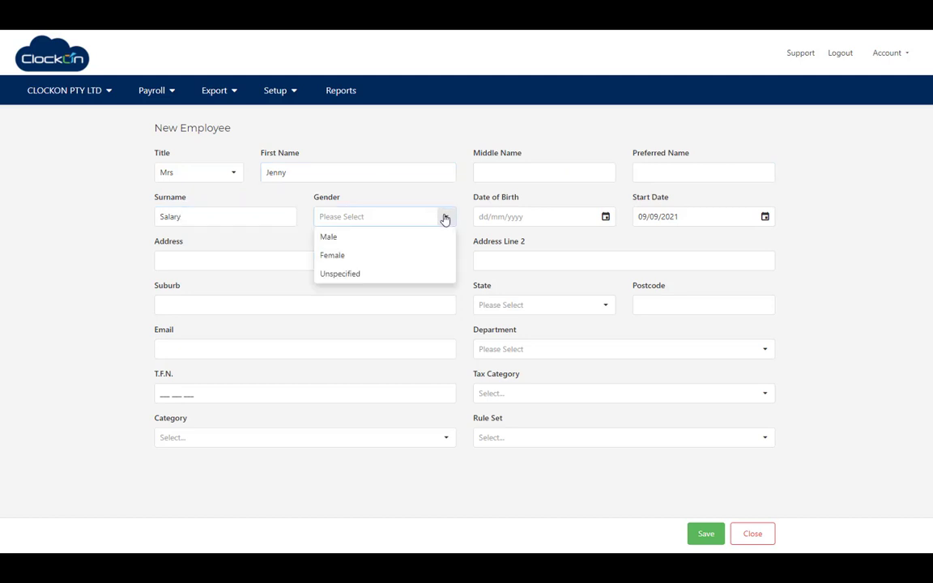
pyautogui.click(402, 256)
# - Enter her date of birth, start date, street address and New South Wales as the state
pyautogui.click(575, 220)
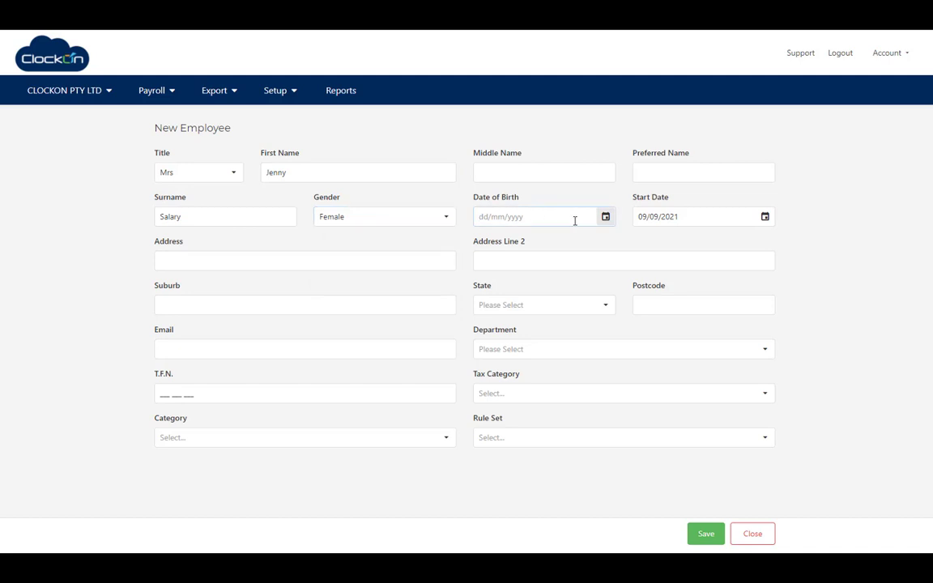
pyautogui.write('01/01/1990')
pyautogui.press('Right')
pyautogui.click(645, 217)
pyautogui.write('01012022')
pyautogui.press('Tab')
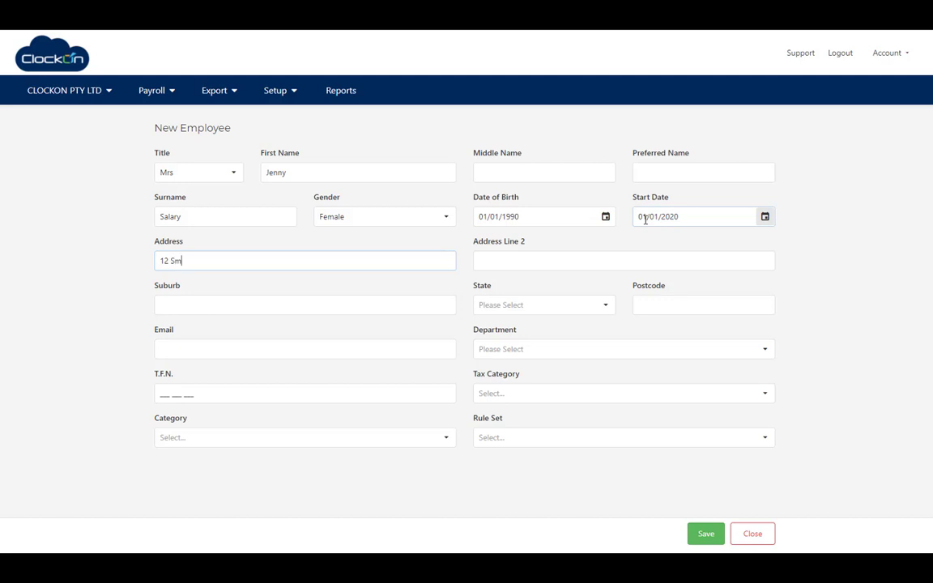
pyautogui.write('12 Smith St')
pyautogui.press('Tab')
pyautogui.press('Tab')
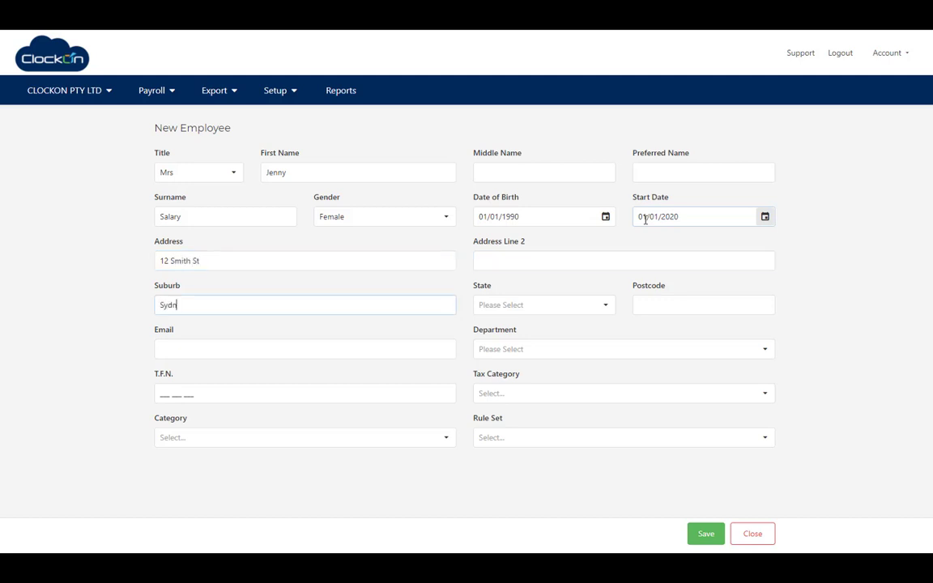
pyautogui.press('Tab')
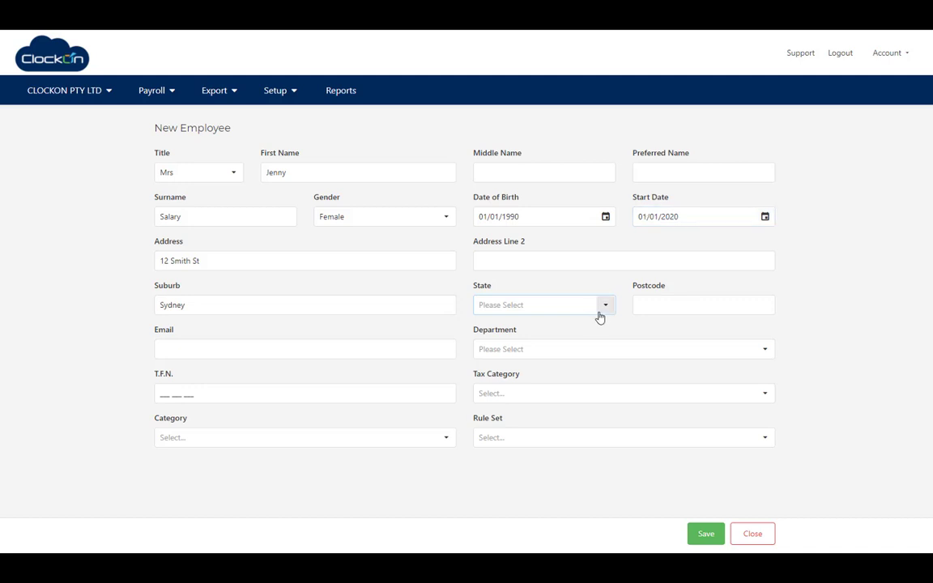
pyautogui.click(599, 314)
pyautogui.click(562, 346)
pyautogui.click(643, 303)
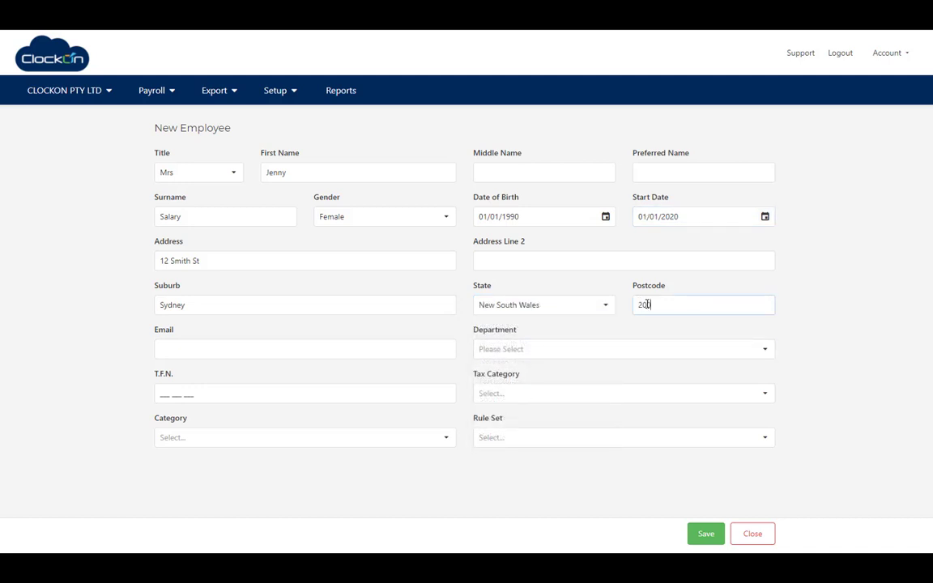
pyautogui.press('Tab')
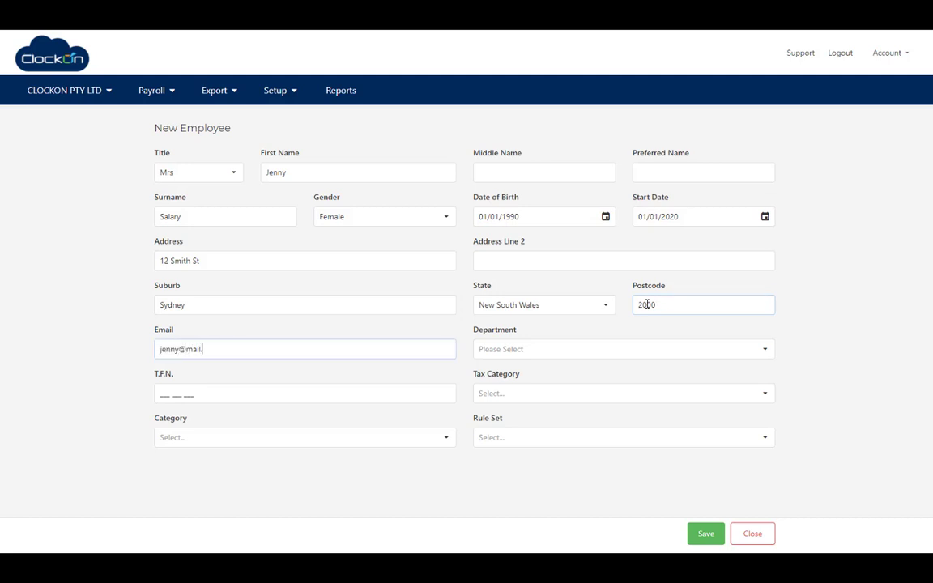
# - Set CLOCKON PTY LTD (Default) department, tax file number, Tax Free Threshold Claimed, Staff and Salary - Full Time - 38hr week
pyautogui.click(763, 349)
pyautogui.click(703, 369)
pyautogui.click(374, 387)
pyautogui.write('123 456 789')
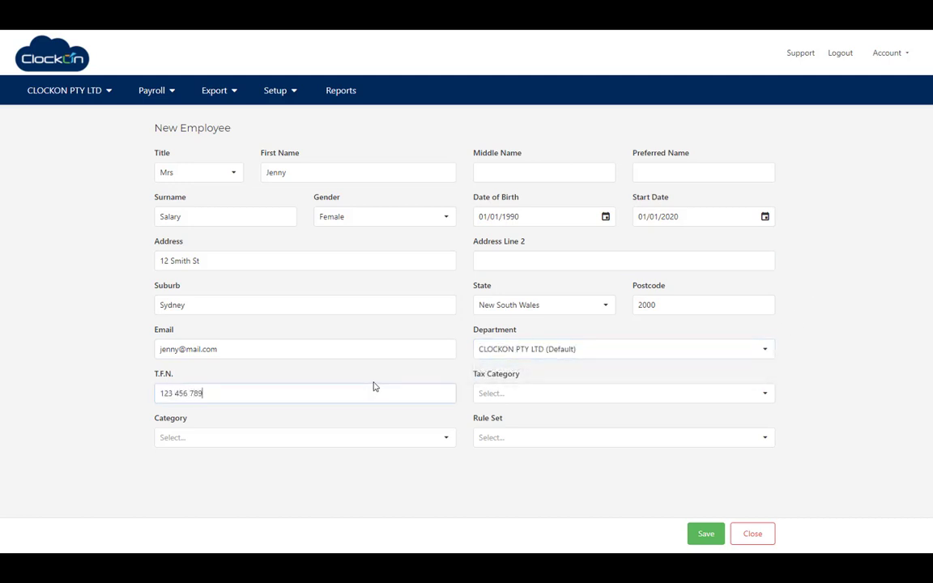
pyautogui.click(576, 397)
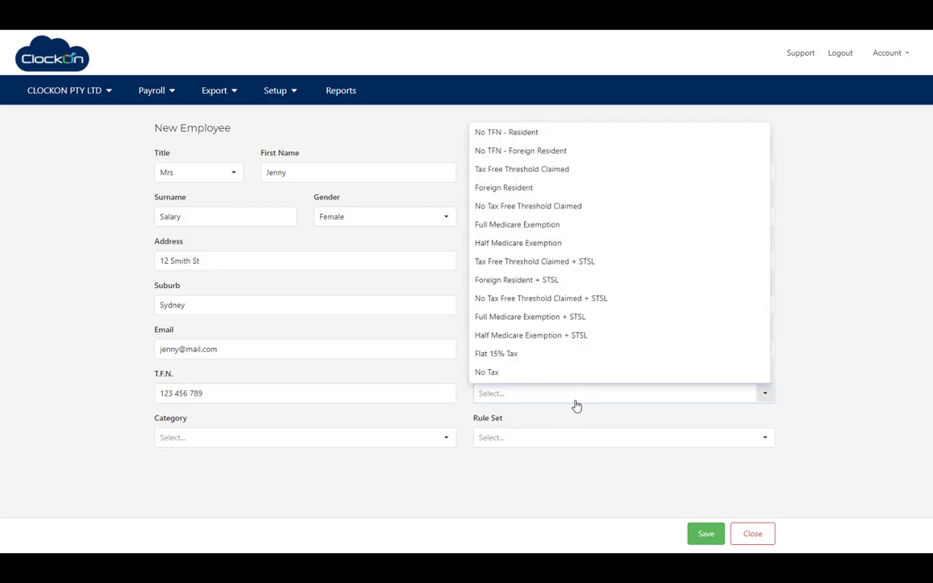
pyautogui.click(541, 170)
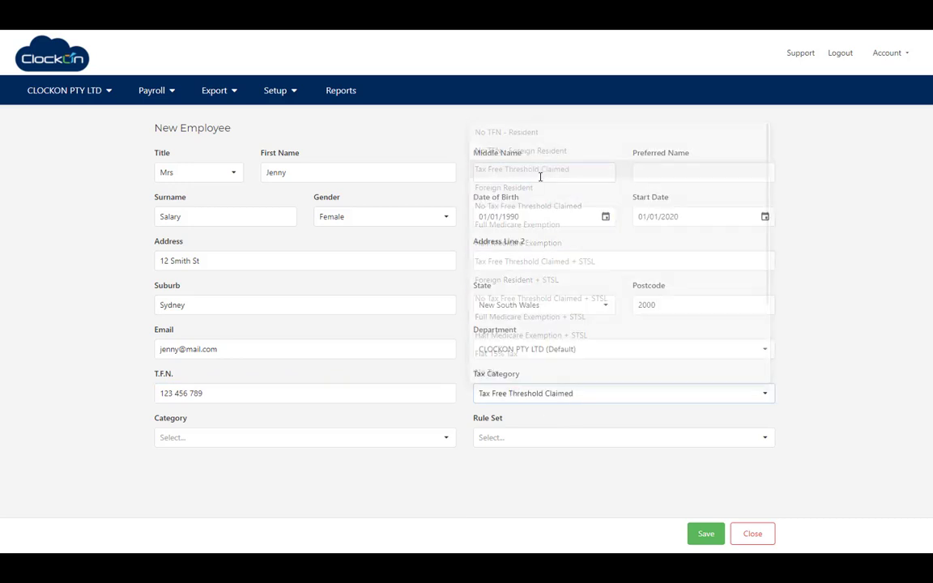
pyautogui.click(267, 438)
pyautogui.click(208, 458)
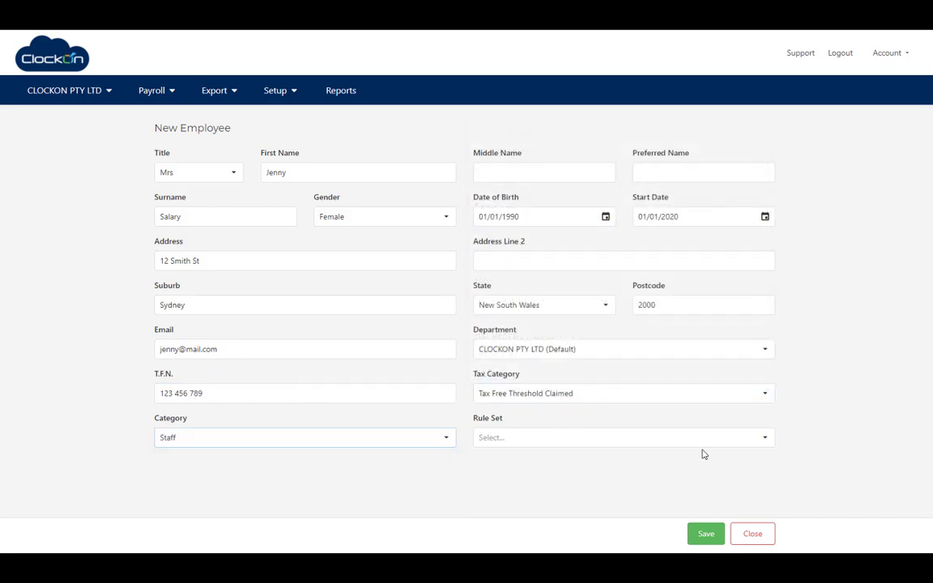
pyautogui.click(729, 443)
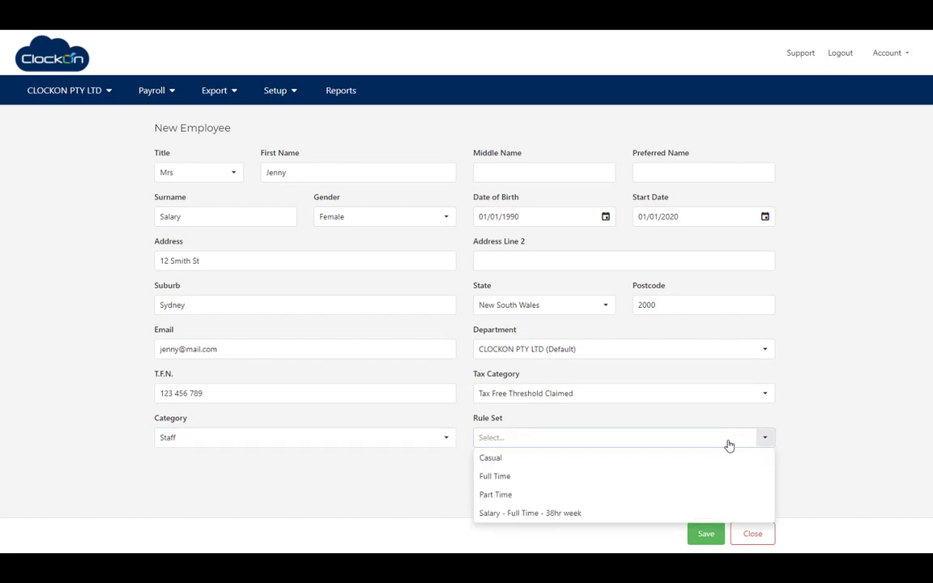
pyautogui.click(548, 520)
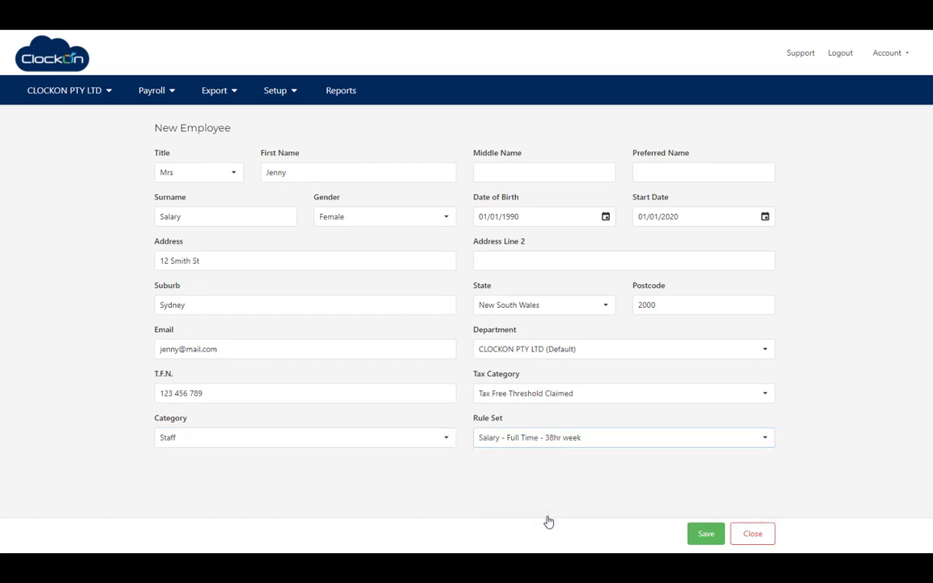
# - Save the new employee and set her yearly salary to $80000 on the Pay tab
pyautogui.click(708, 539)
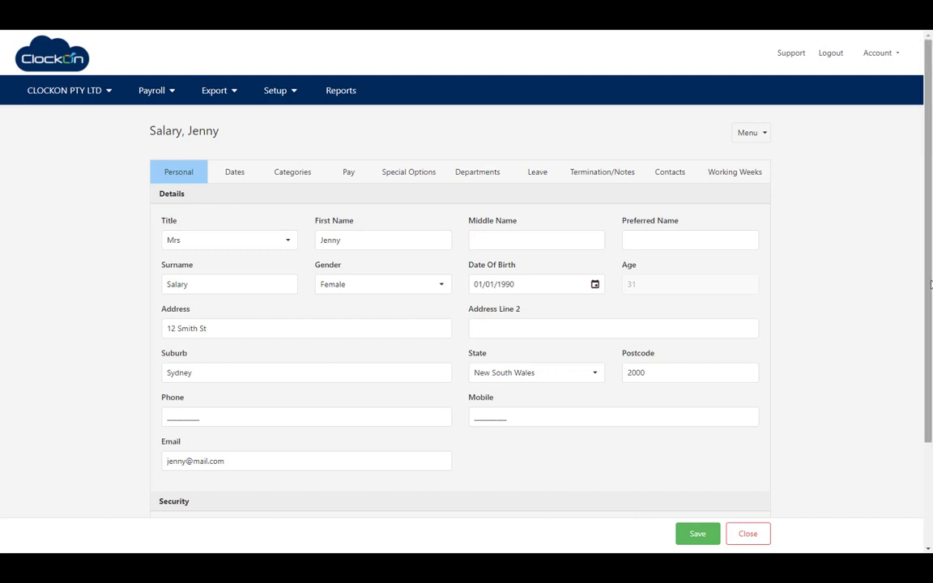
pyautogui.moveTo(929, 293); pyautogui.dragTo(926, 344)
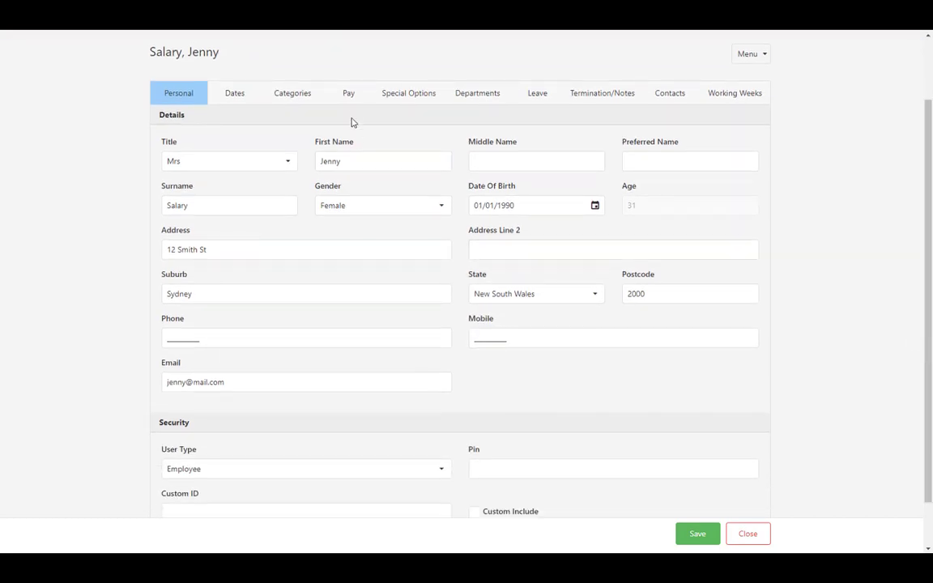
pyautogui.click(350, 95)
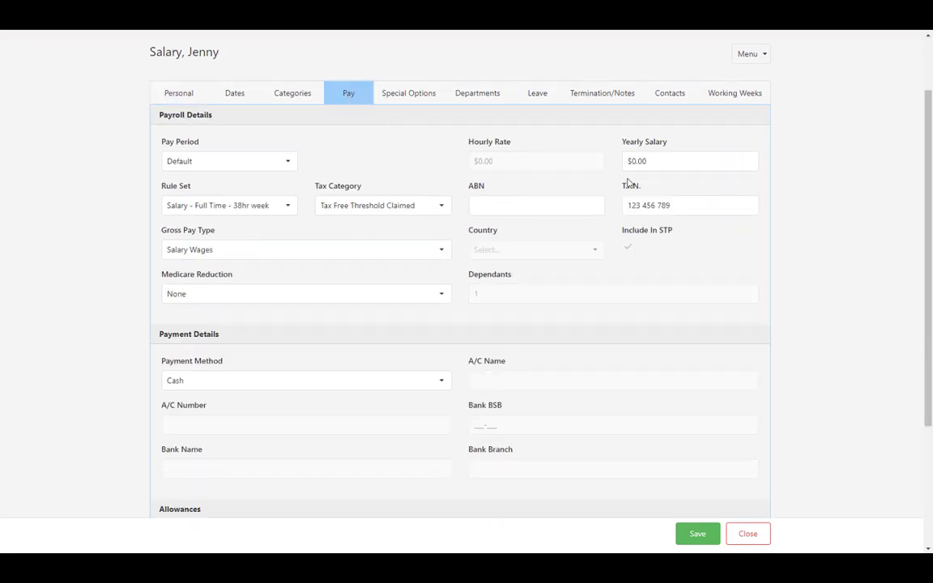
pyautogui.click(653, 169)
pyautogui.tripleClick(630, 165)
pyautogui.write('800')
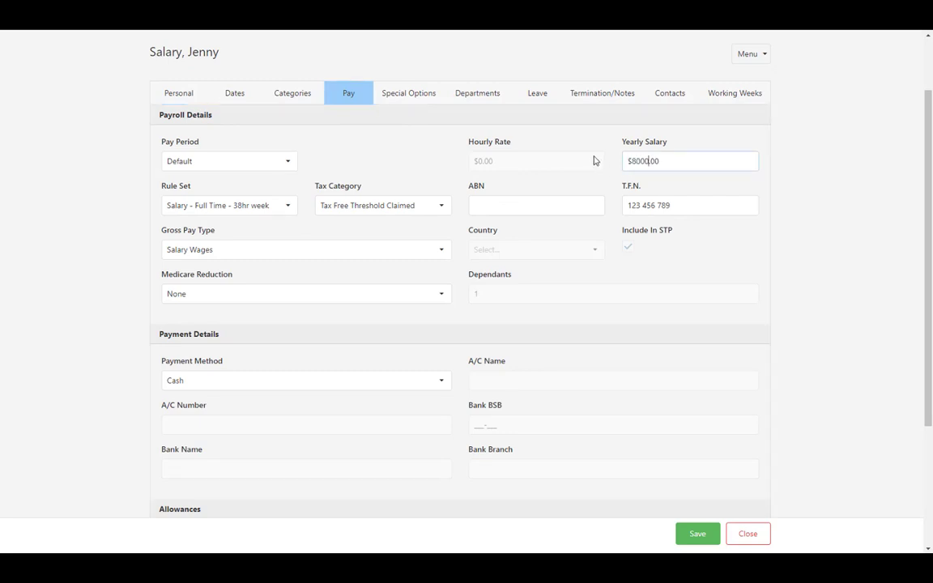
pyautogui.write('00')
pyautogui.click(554, 208)
# - Assign Test Super as the employer fund and enter the super member number
pyautogui.scroll(-3, 924, 285)
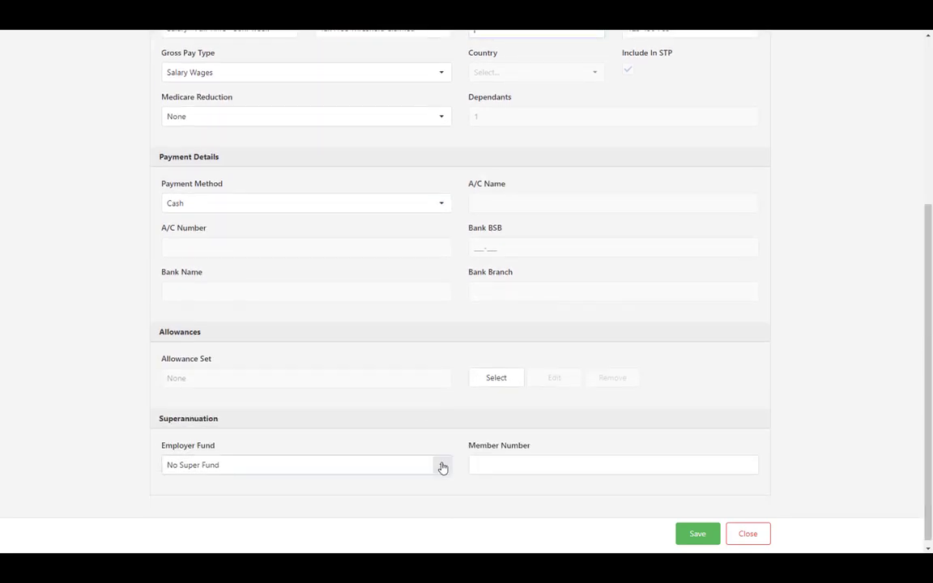
pyautogui.click(442, 466)
pyautogui.click(349, 486)
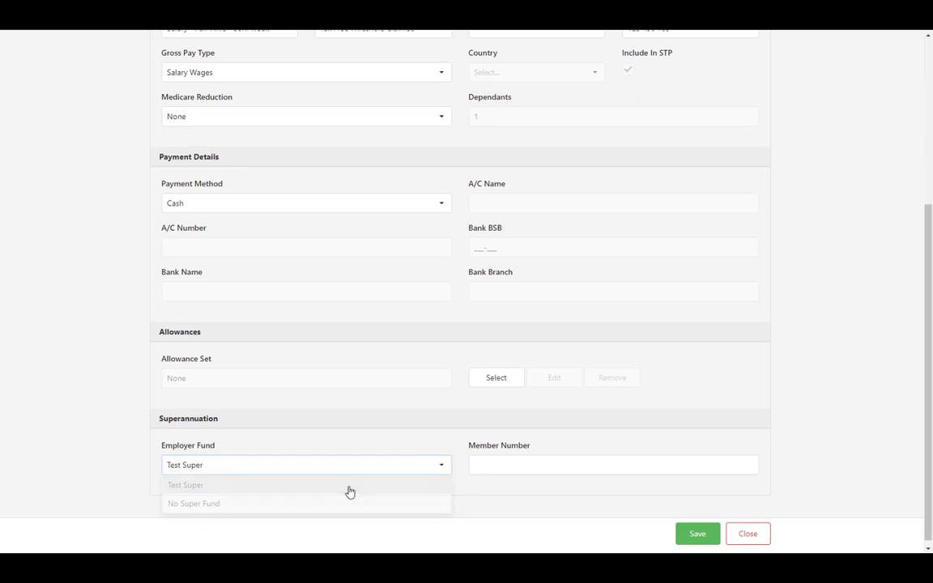
pyautogui.click(504, 466)
pyautogui.write('123123123')
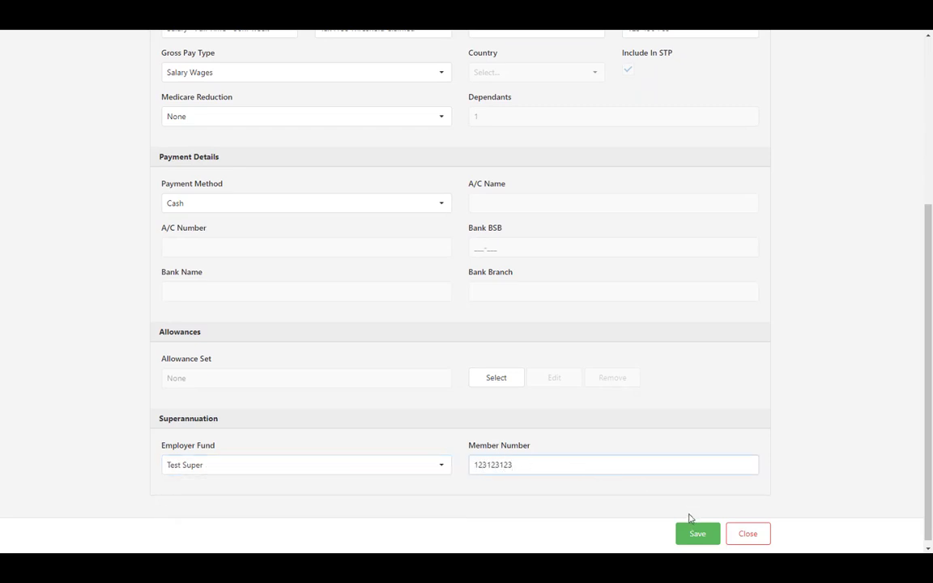
pyautogui.scroll(5, 700, 482)
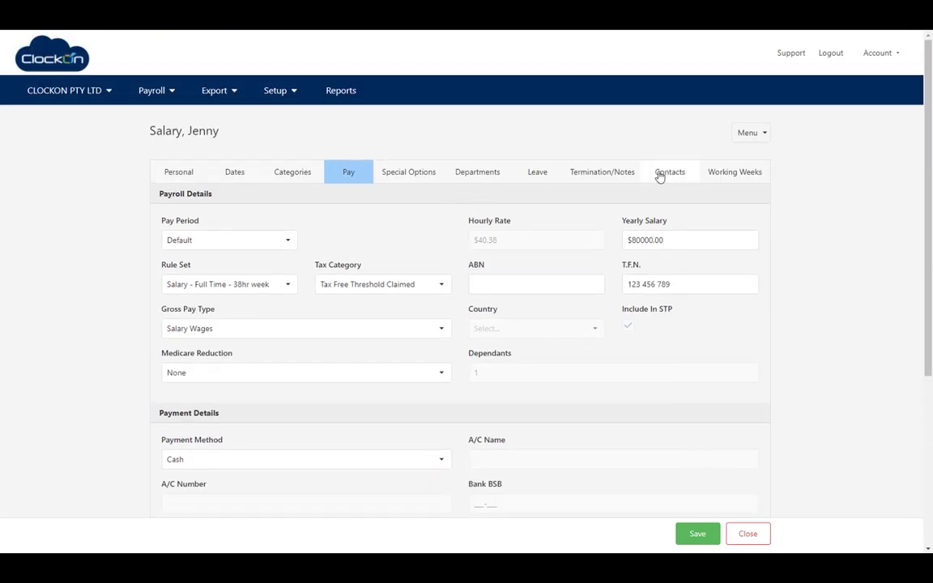
# - Set the statutory annual leave opening balance to 40 hours on the Leave tab and save
pyautogui.click(549, 178)
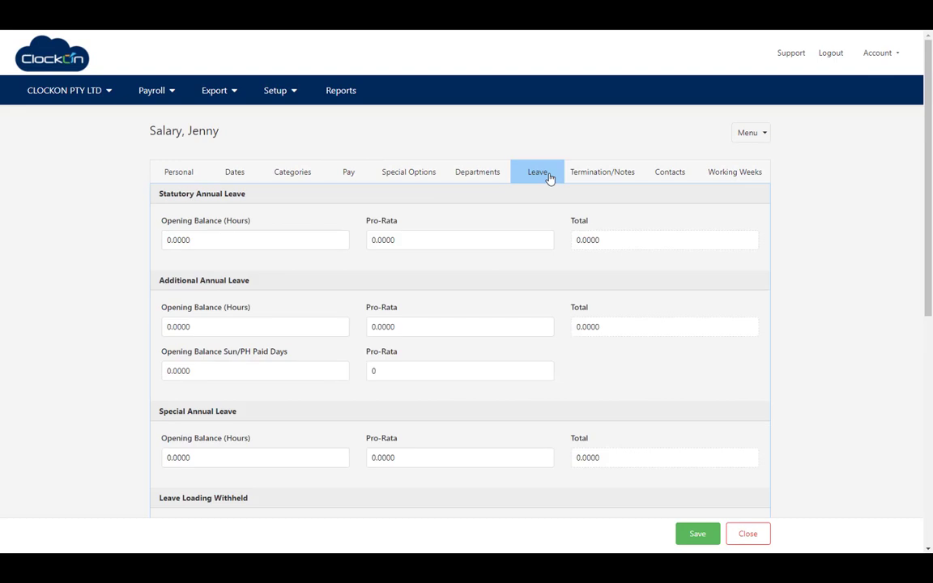
pyautogui.moveTo(218, 239); pyautogui.dragTo(139, 242)
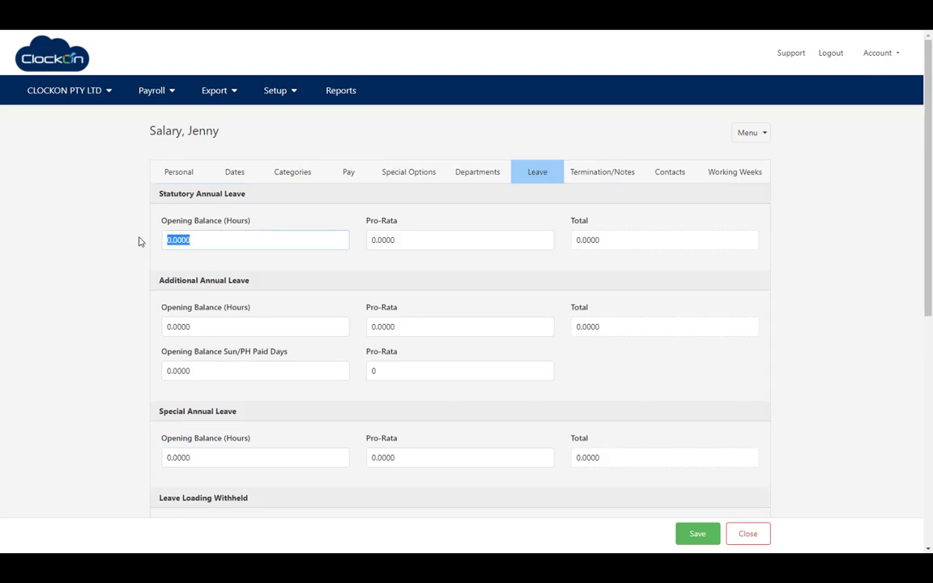
pyautogui.write('40')
pyautogui.click(699, 534)
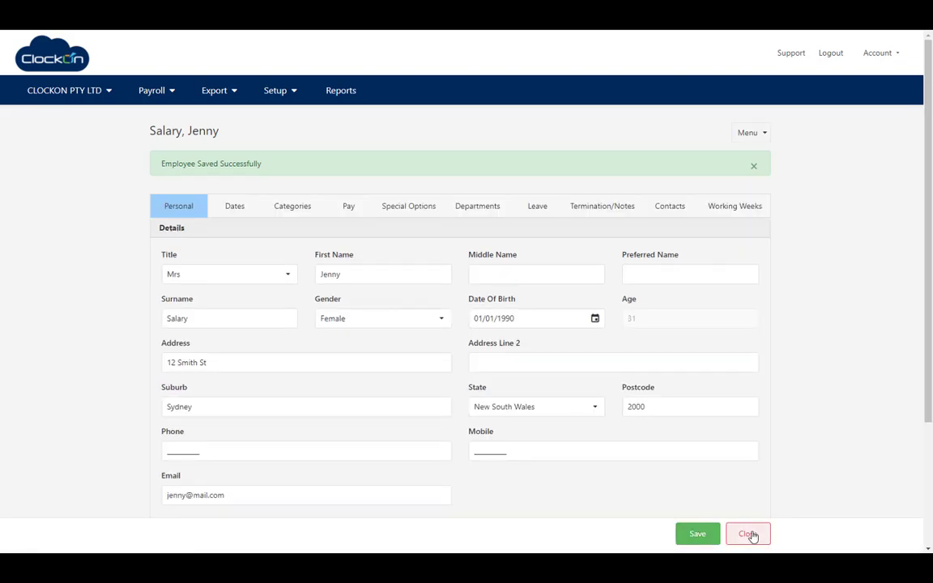
# - Open the casual employee's record and review its special options, working week hours and pay details
pyautogui.click(750, 534)
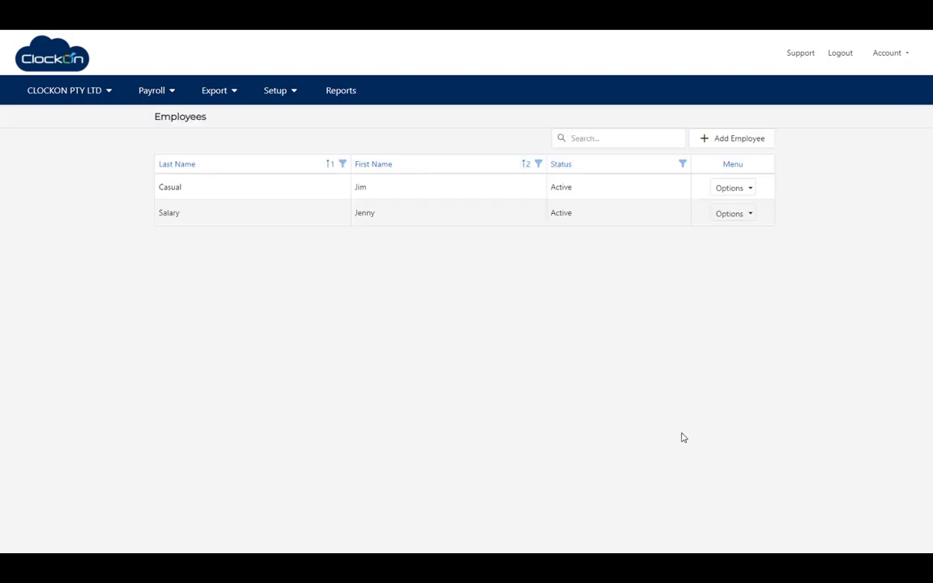
pyautogui.click(423, 194)
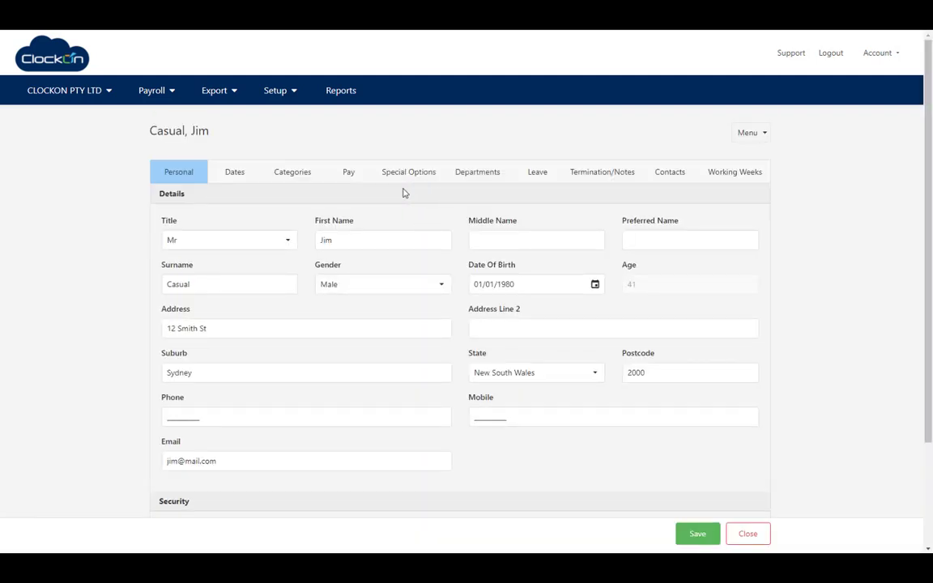
pyautogui.click(398, 177)
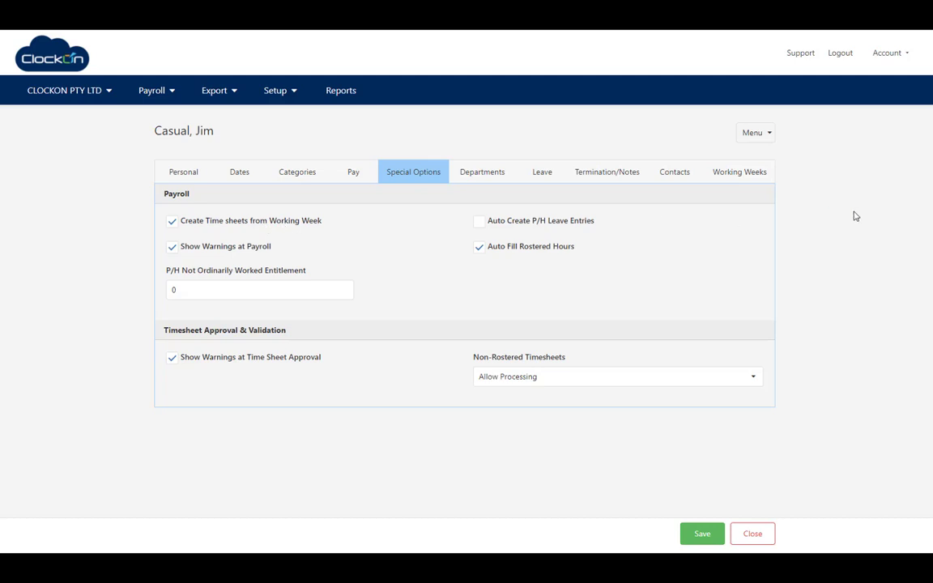
pyautogui.click(737, 182)
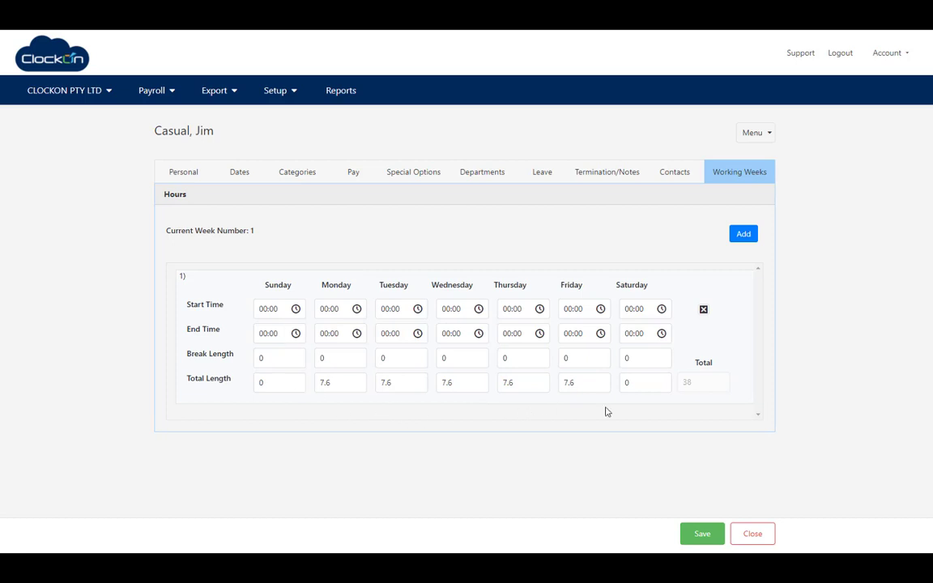
pyautogui.click(357, 178)
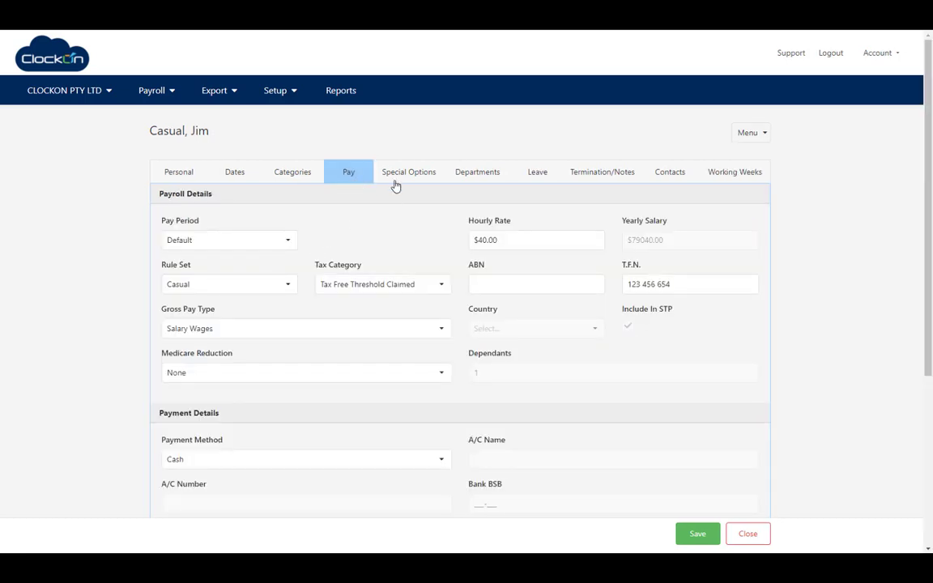
pyautogui.click(396, 176)
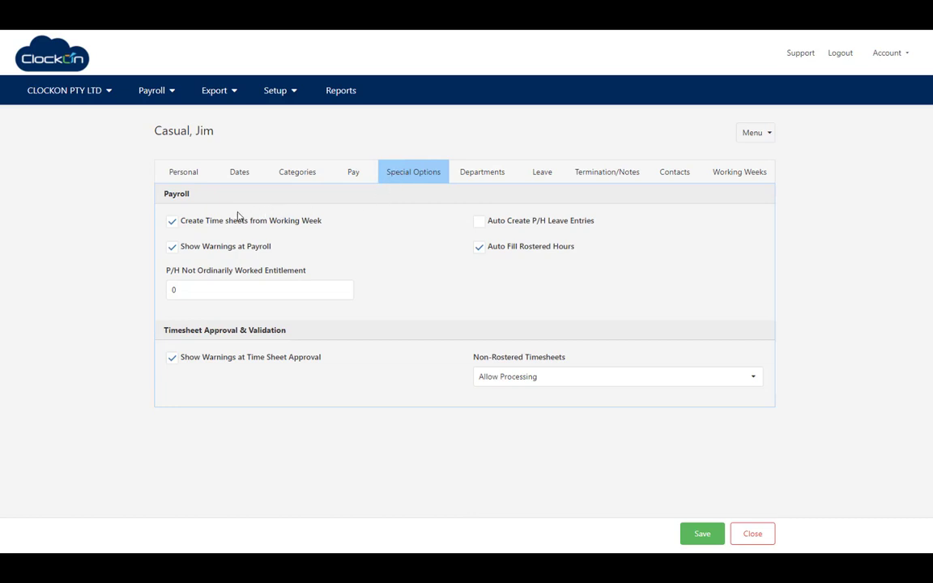
# - Turn off 'Create Time sheets from Working Week' for the casual employee, save, and return home
pyautogui.click(172, 221)
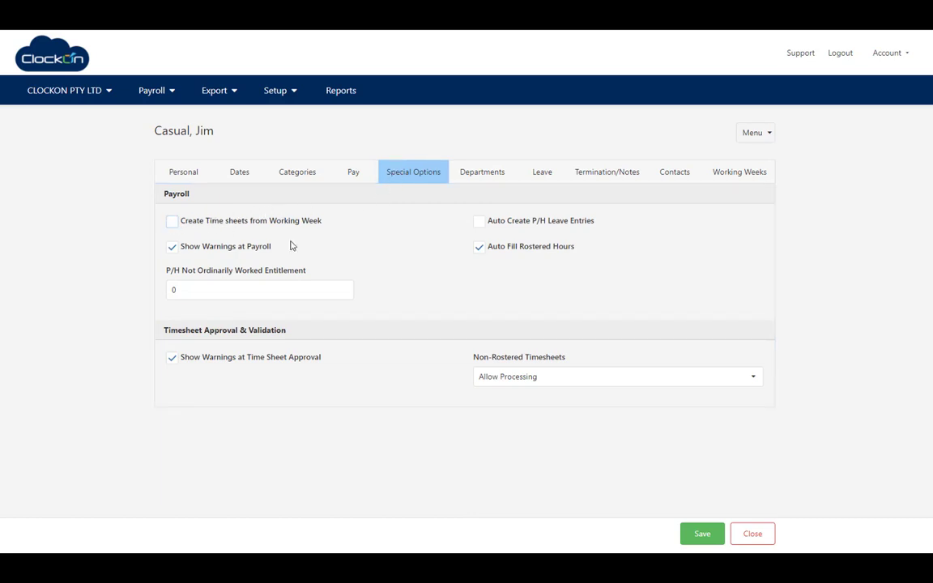
pyautogui.click(702, 535)
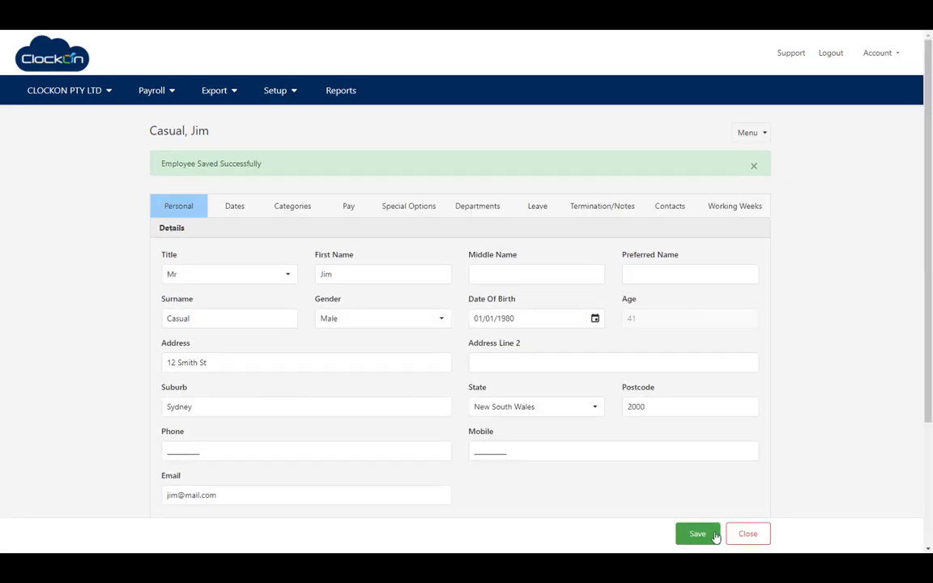
pyautogui.click(745, 536)
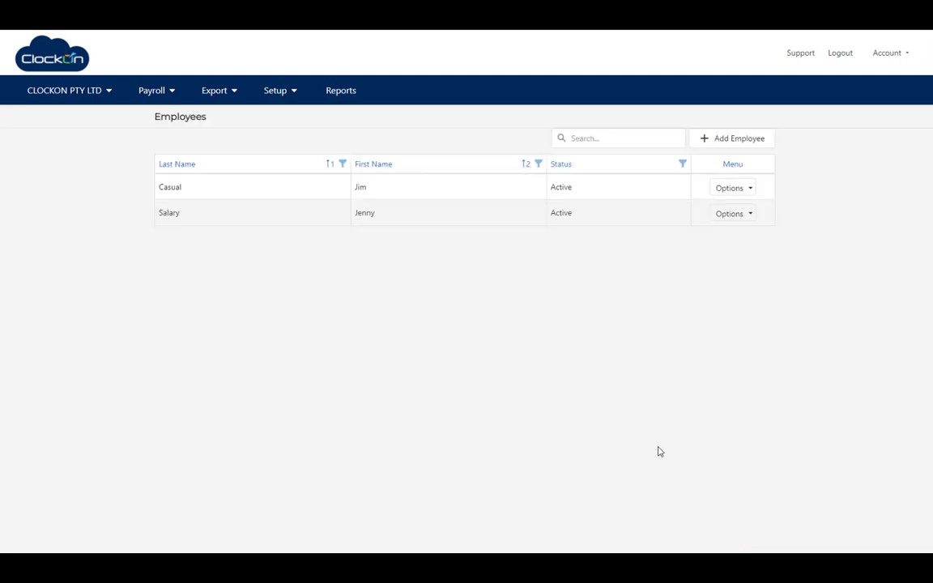
pyautogui.click(42, 52)
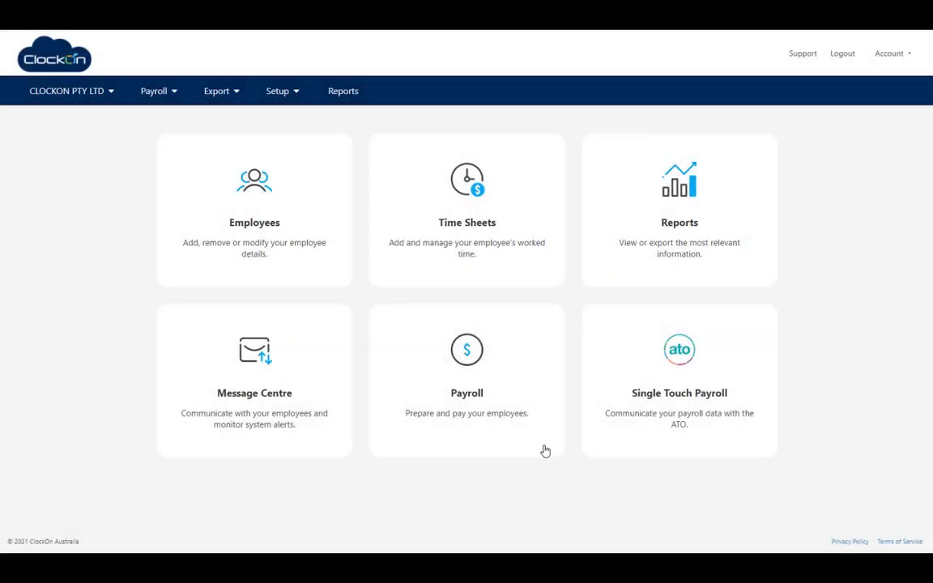
# - Create a draft payroll for the default 01/08/2021–31/08/2021 pay period
pyautogui.click(473, 380)
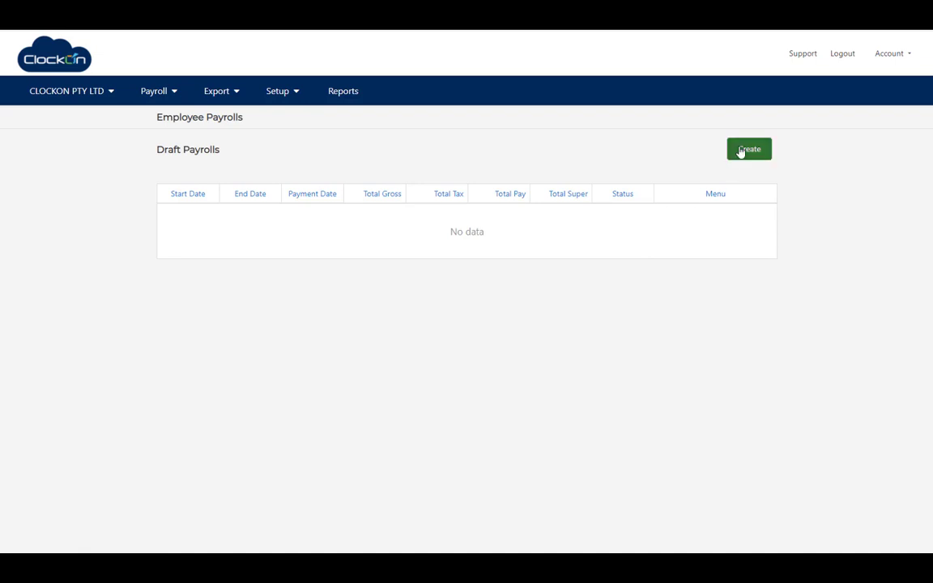
pyautogui.click(741, 152)
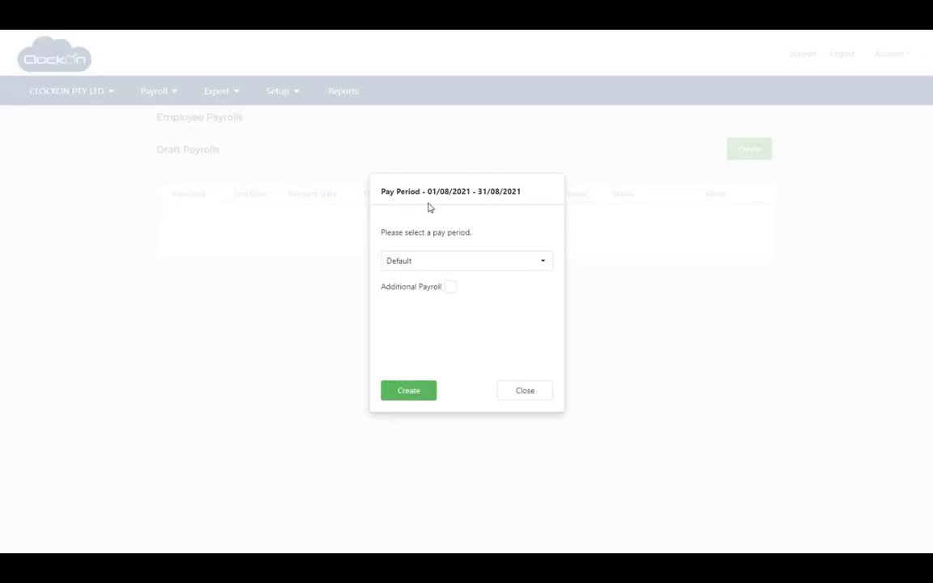
pyautogui.click(411, 392)
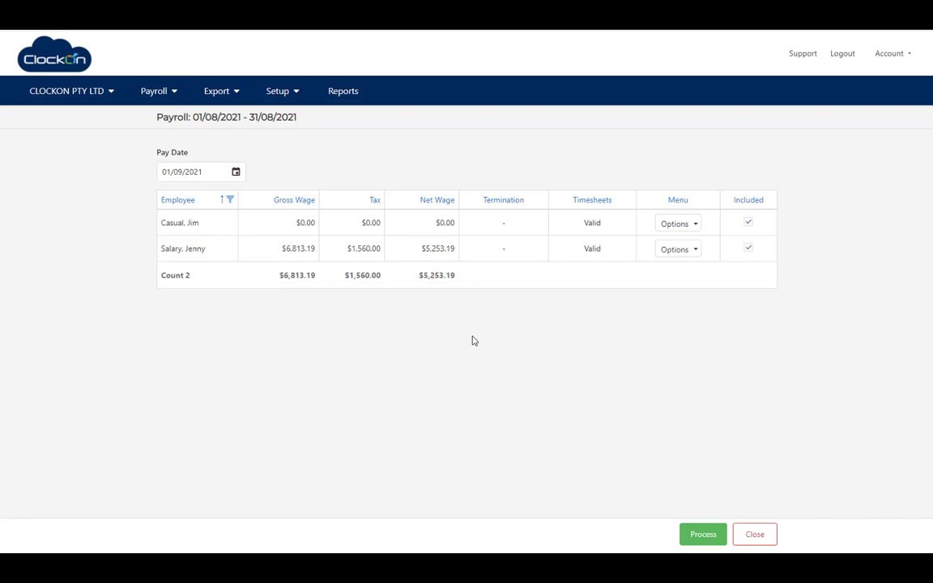
# - View the salaried employee's 22 August time sheets of 7.6 hours each
pyautogui.click(692, 252)
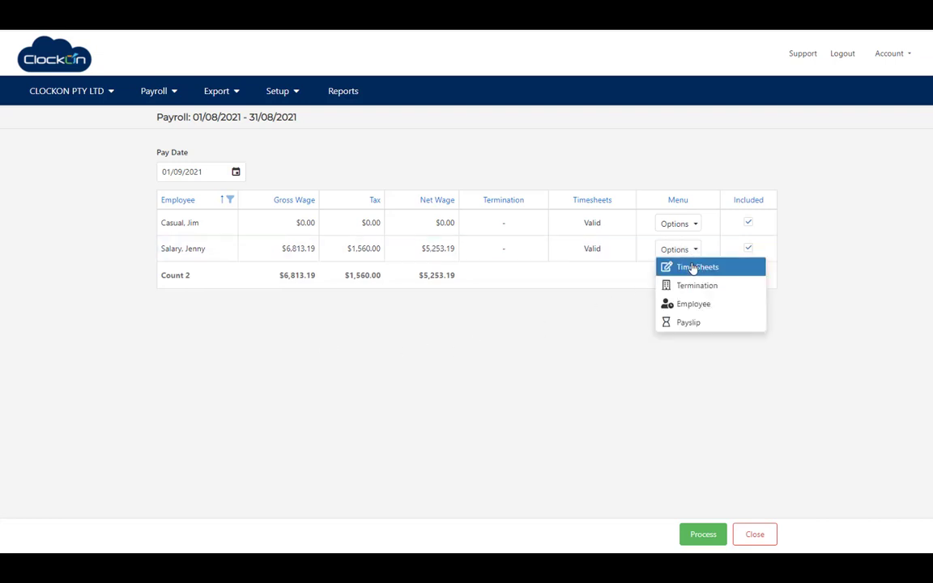
pyautogui.click(694, 267)
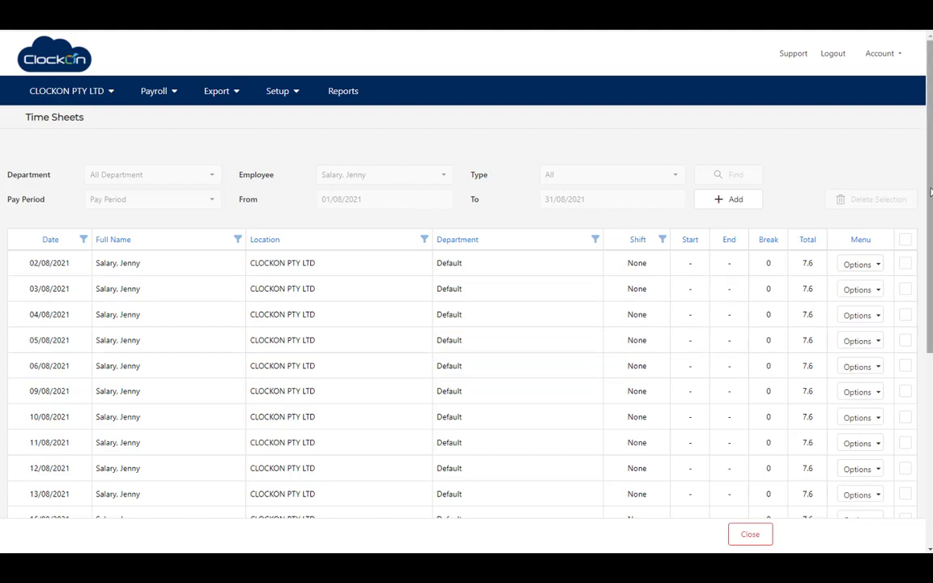
pyautogui.moveTo(929, 192); pyautogui.dragTo(928, 261)
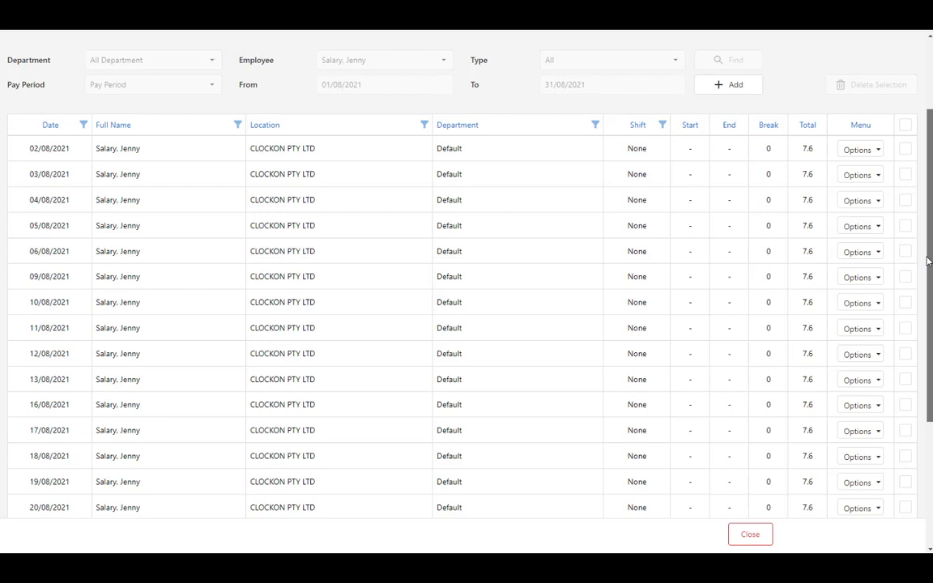
# - Inspect the 02/08/2021 timesheet's Type, keep Timesheet, and close without saving changes
pyautogui.click(873, 152)
pyautogui.click(851, 169)
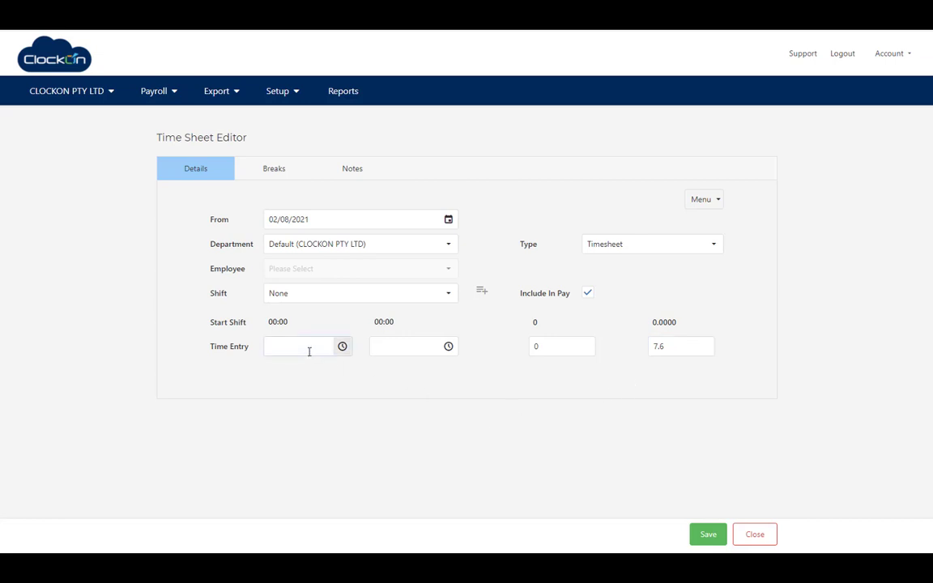
pyautogui.click(716, 247)
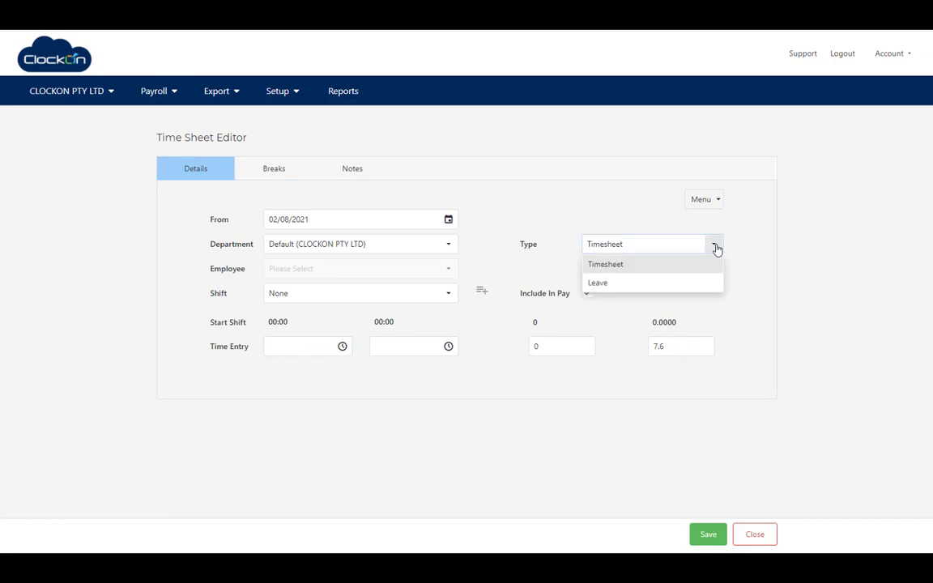
pyautogui.click(744, 248)
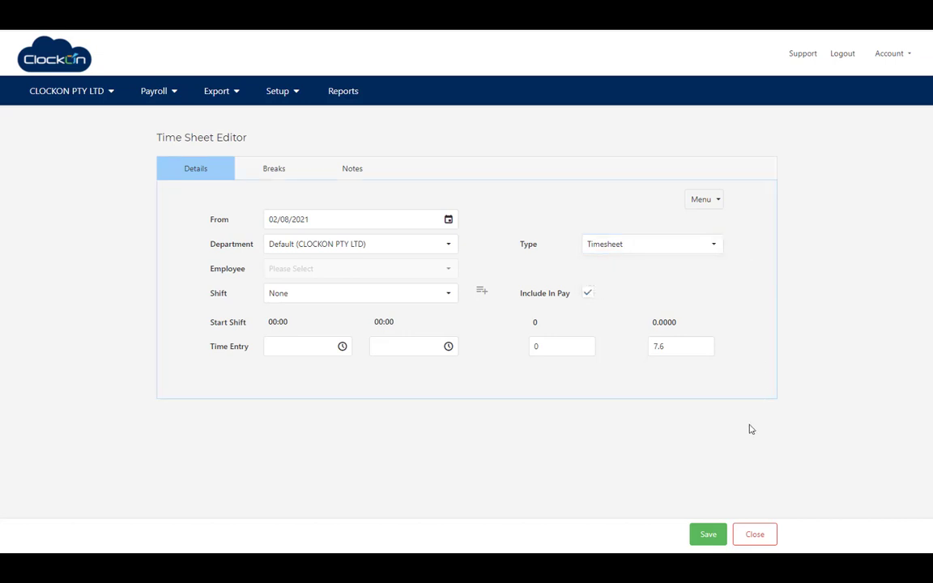
pyautogui.click(755, 534)
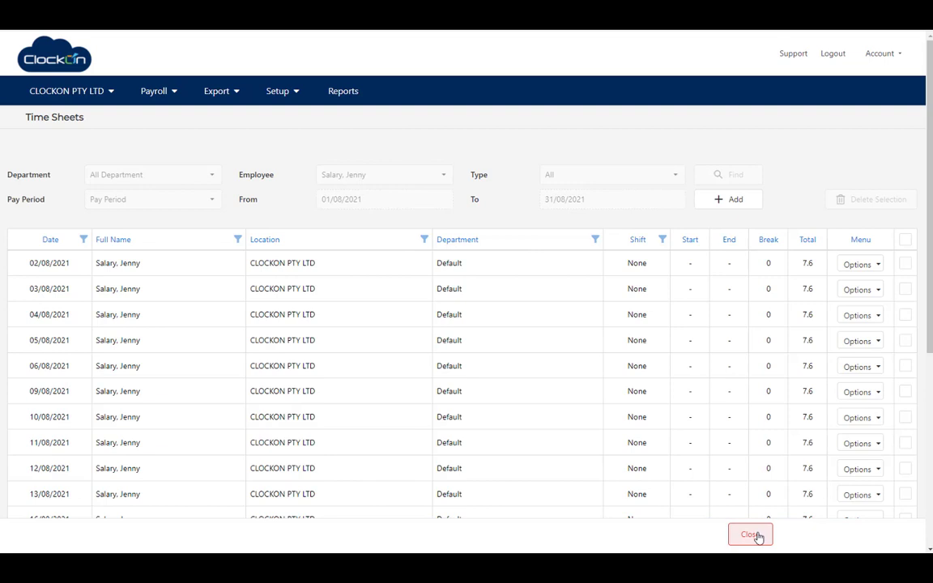
pyautogui.click(753, 535)
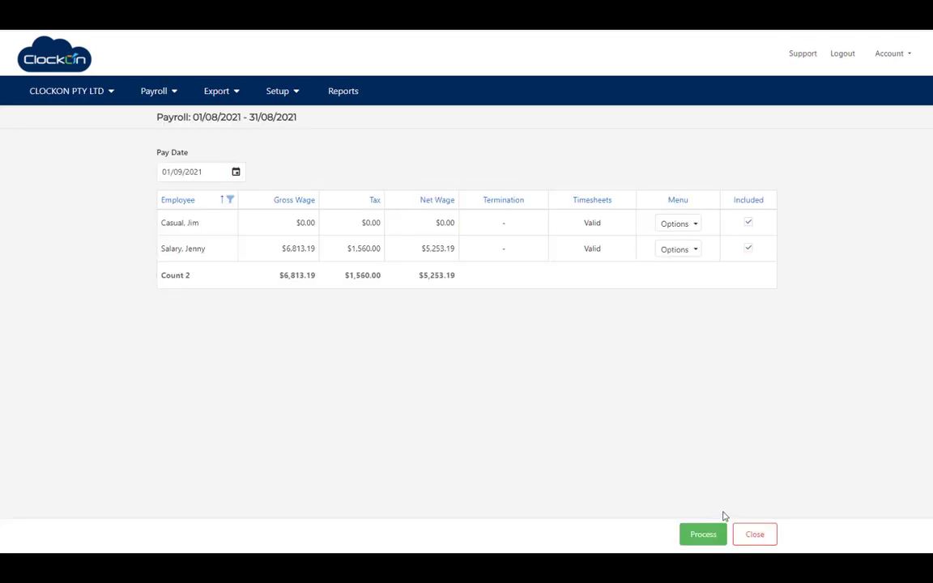
# - Add a new timesheet for the casual employee in the Default (CLOCKON PTY LTD) department
pyautogui.click(694, 224)
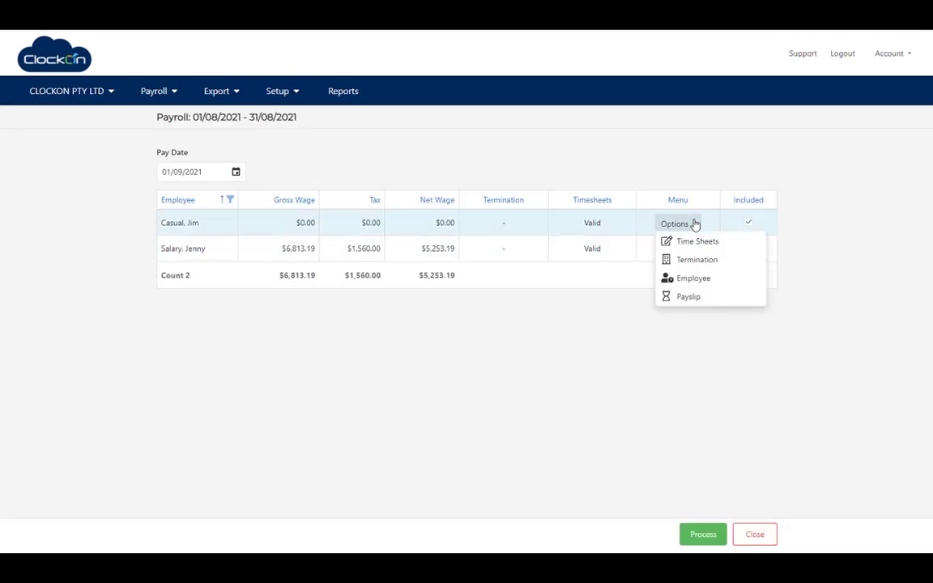
pyautogui.click(698, 242)
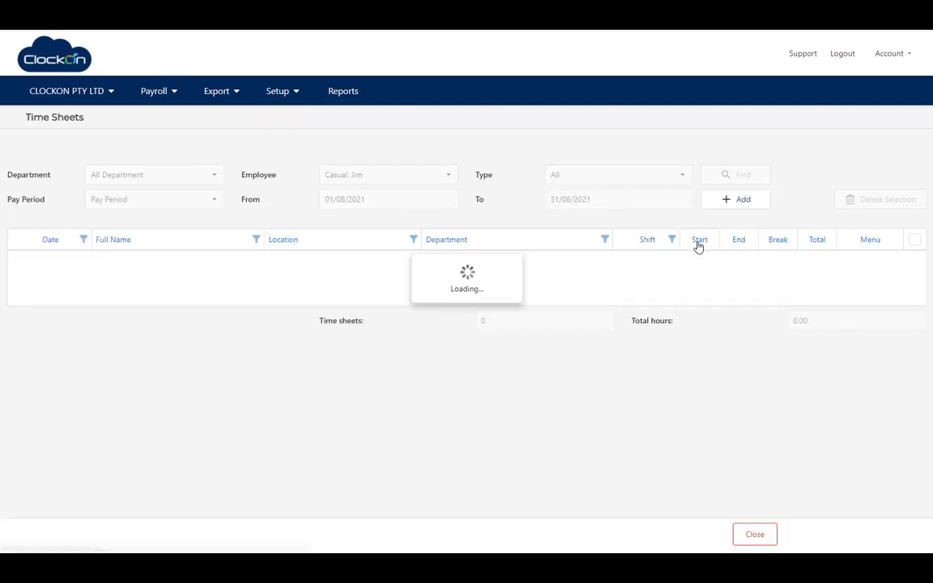
pyautogui.click(723, 202)
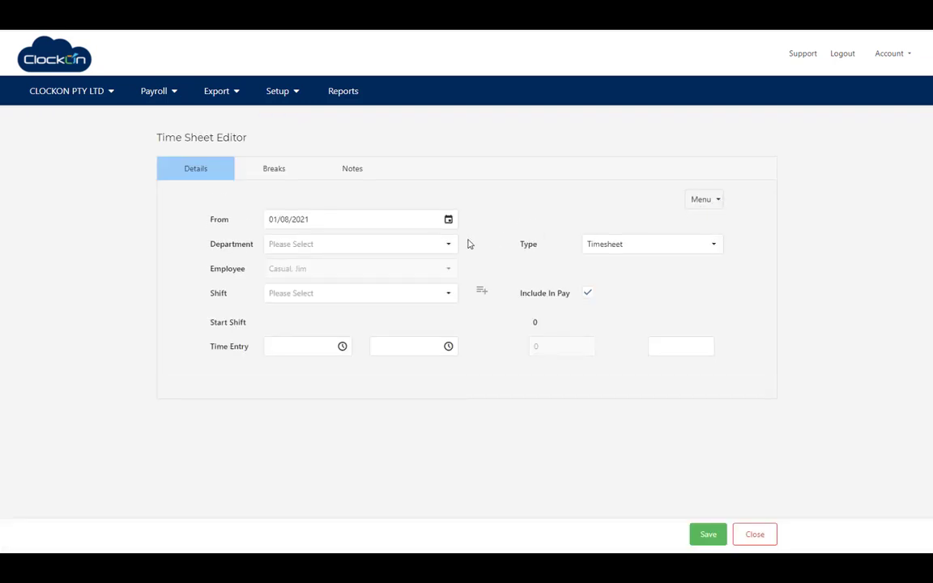
pyautogui.click(451, 249)
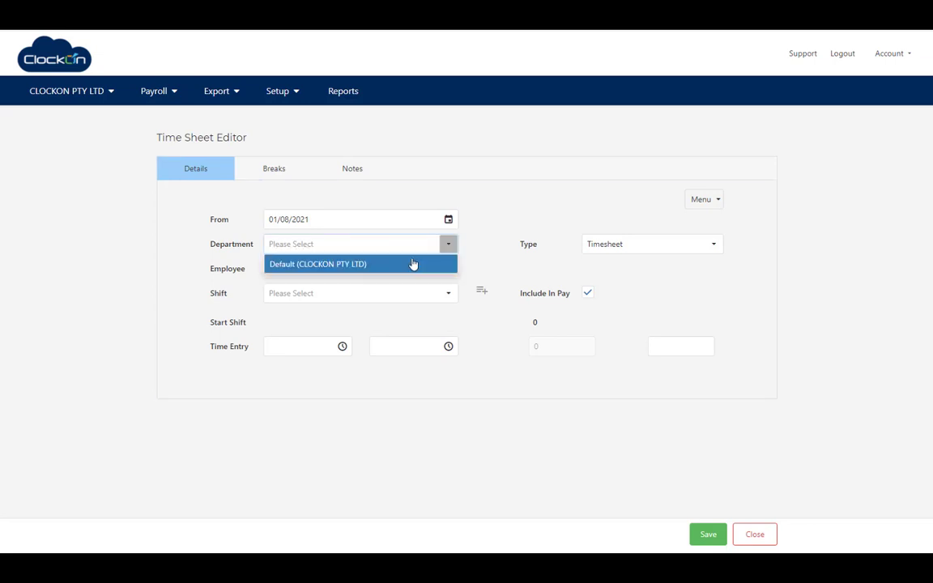
pyautogui.click(413, 264)
# - Create and save a new 07:00–16:00 shift definition
pyautogui.click(448, 298)
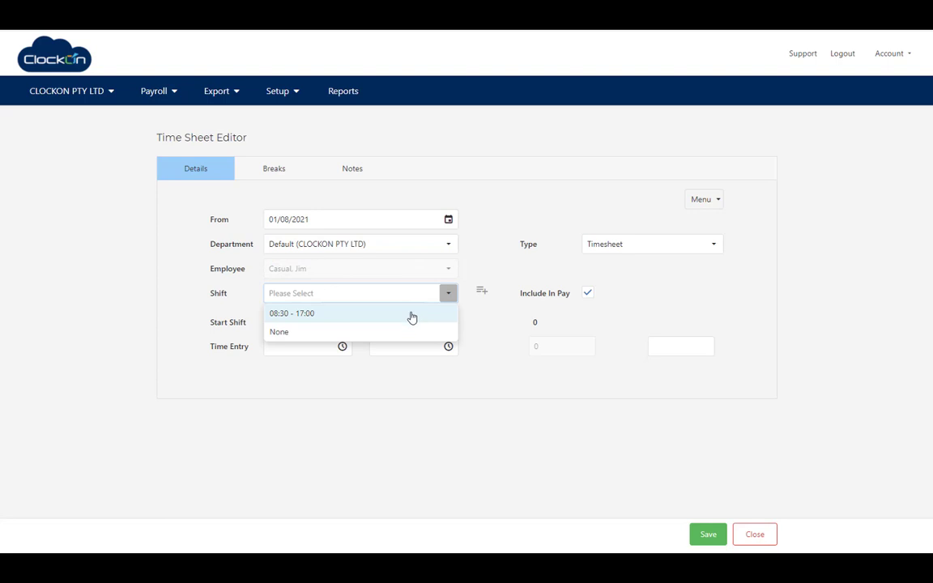
pyautogui.click(483, 272)
pyautogui.click(483, 294)
pyautogui.click(299, 289)
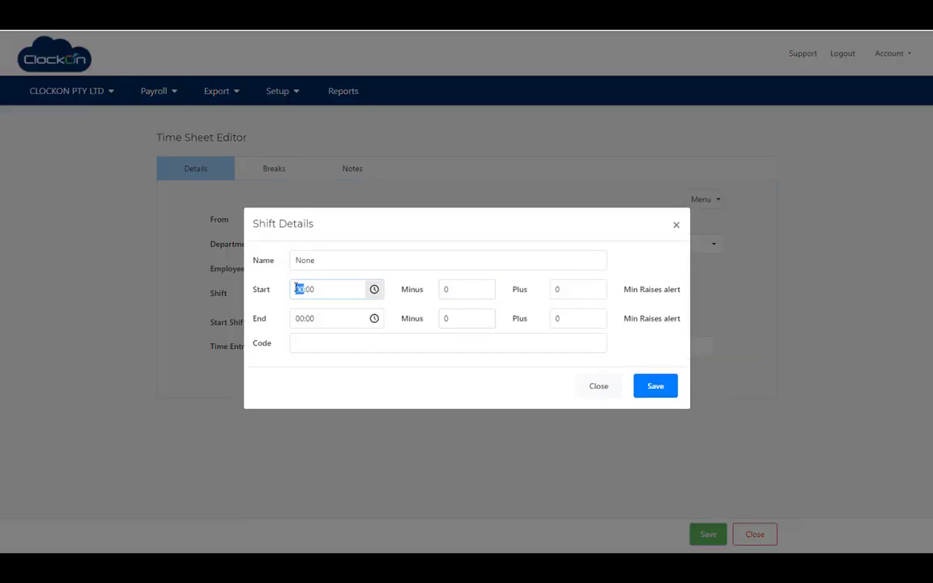
pyautogui.write('07')
pyautogui.press('Tab')
pyautogui.press('Tab')
pyautogui.press('Tab')
pyautogui.write('16')
pyautogui.press('Tab')
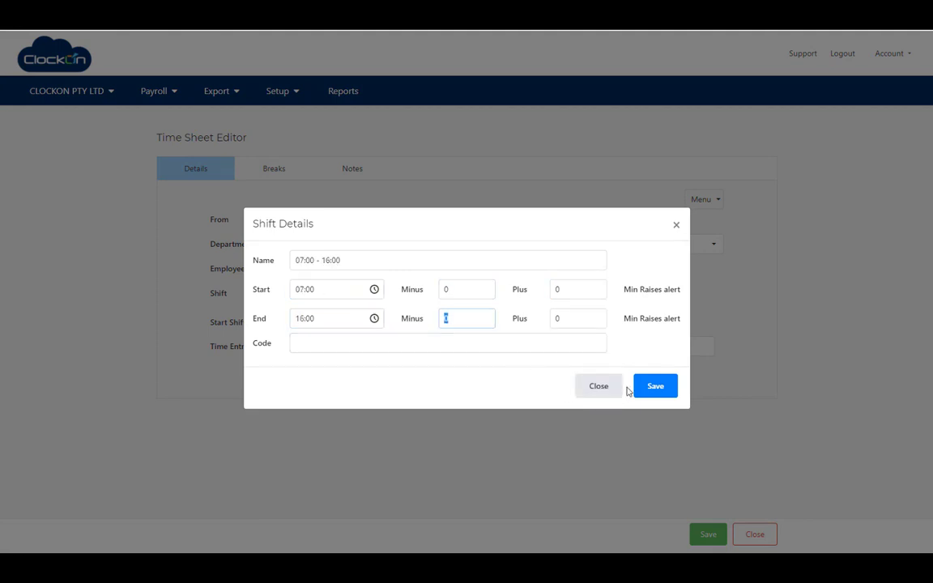
pyautogui.click(652, 387)
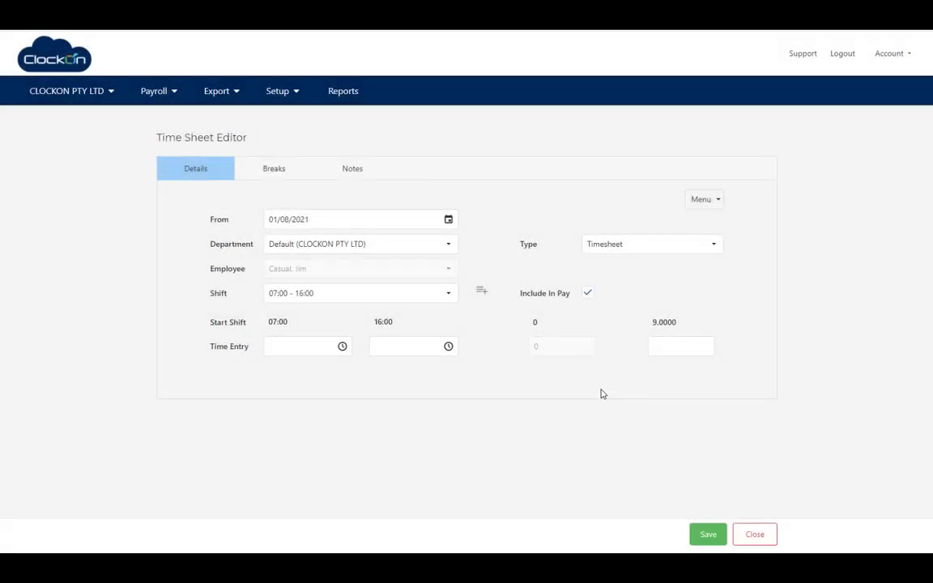
# - Enter 07:00–16:00 with a 60-minute break for 01/08/2021 and save the timesheet
pyautogui.click(312, 350)
pyautogui.write('07:00')
pyautogui.press('Tab')
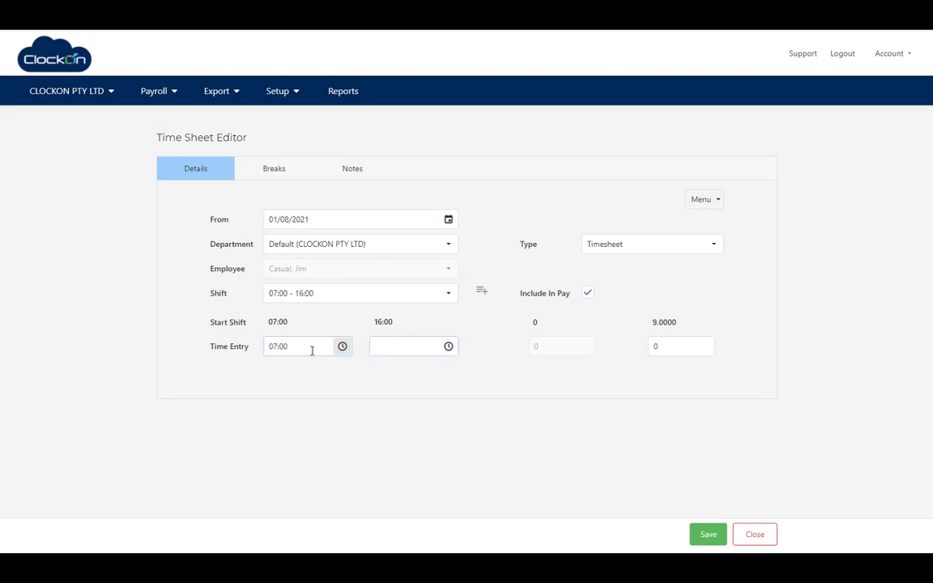
pyautogui.write('16:00')
pyautogui.press('Tab')
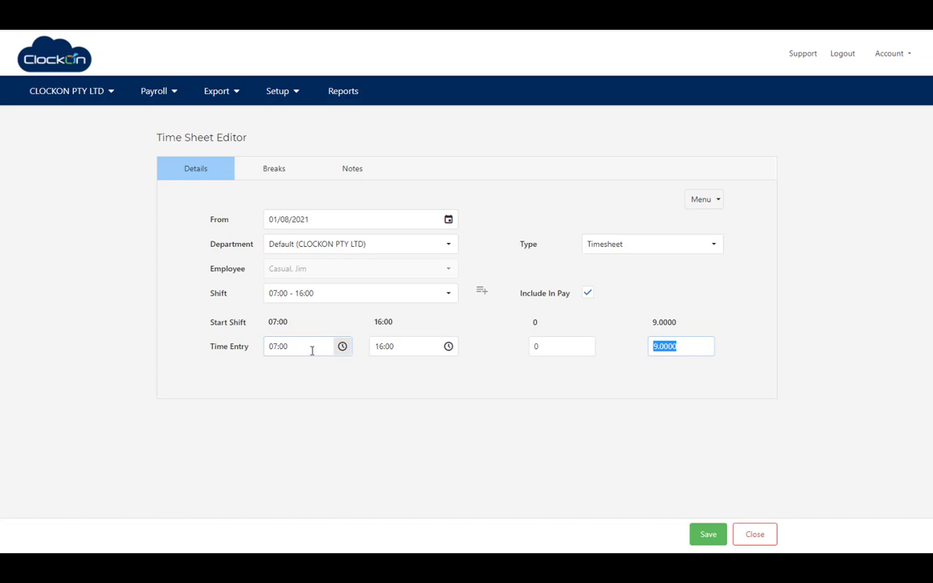
pyautogui.hotkey('shift', 'Tab')
pyautogui.write('60')
pyautogui.click(708, 536)
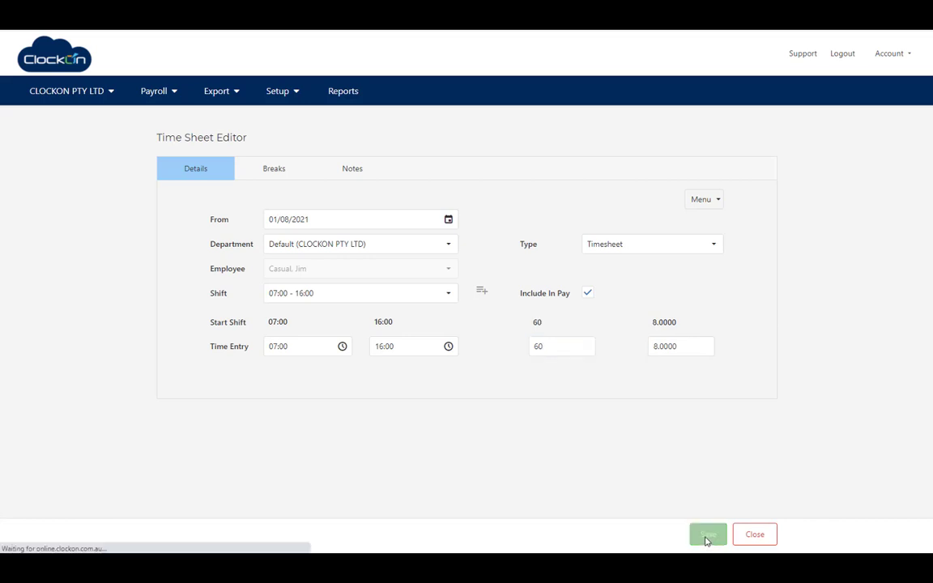
# - Open the casual employee's payslip and expand Normal Hours to see the 4.50 and 3.50-hour entries
pyautogui.click(750, 536)
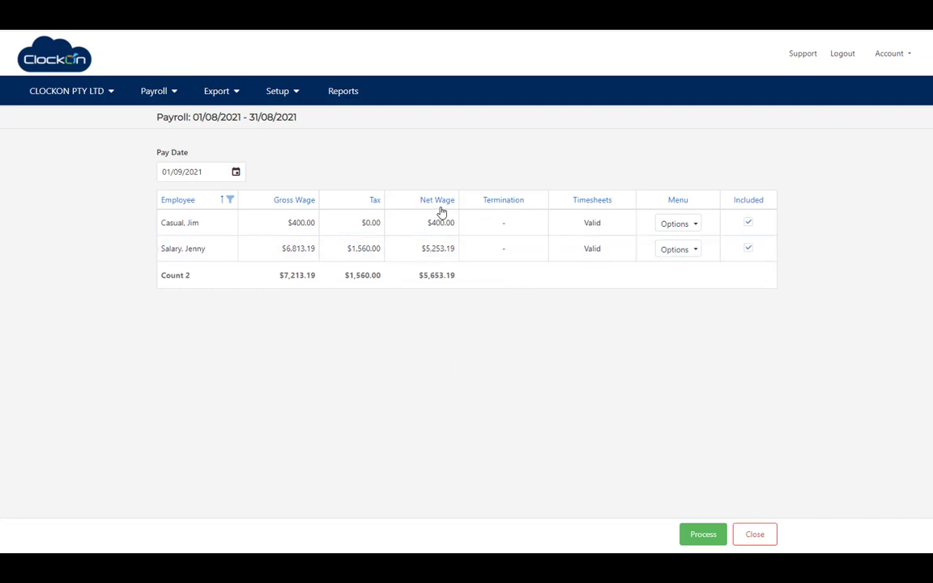
pyautogui.click(694, 226)
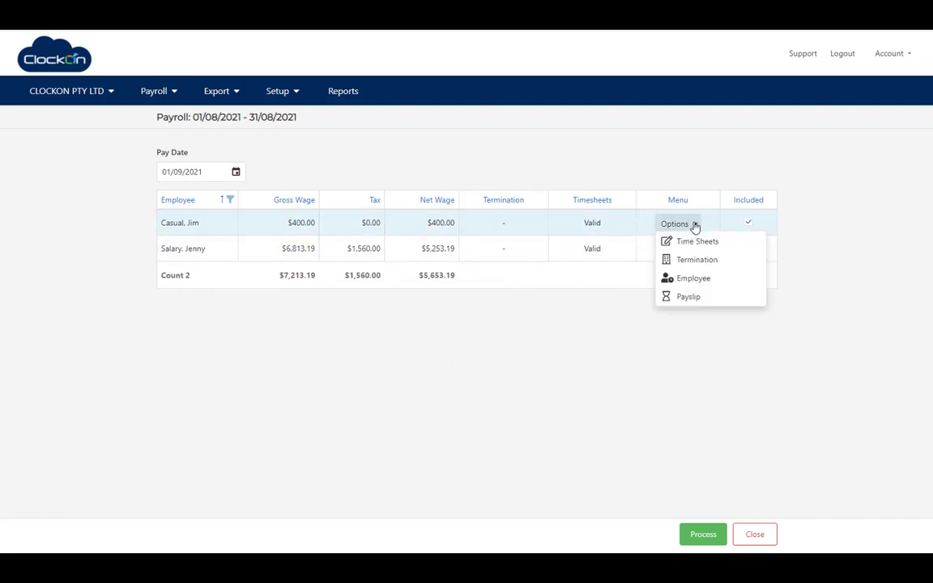
pyautogui.click(687, 298)
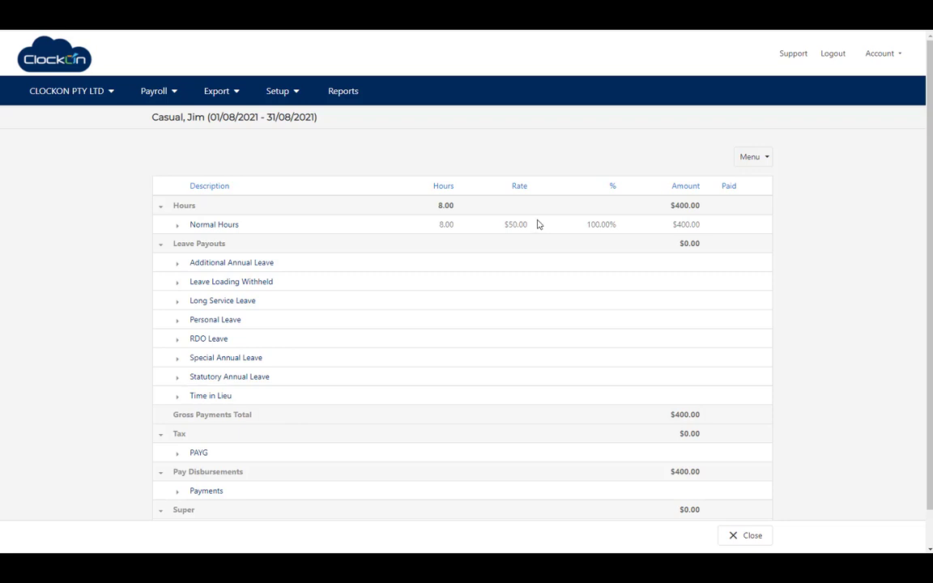
pyautogui.click(177, 227)
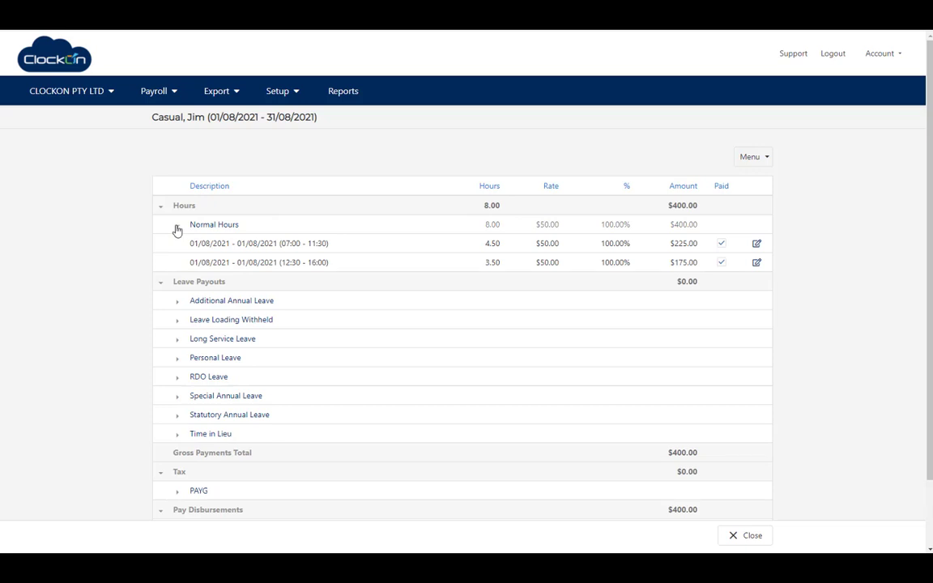
pyautogui.scroll(-1, 830, 291)
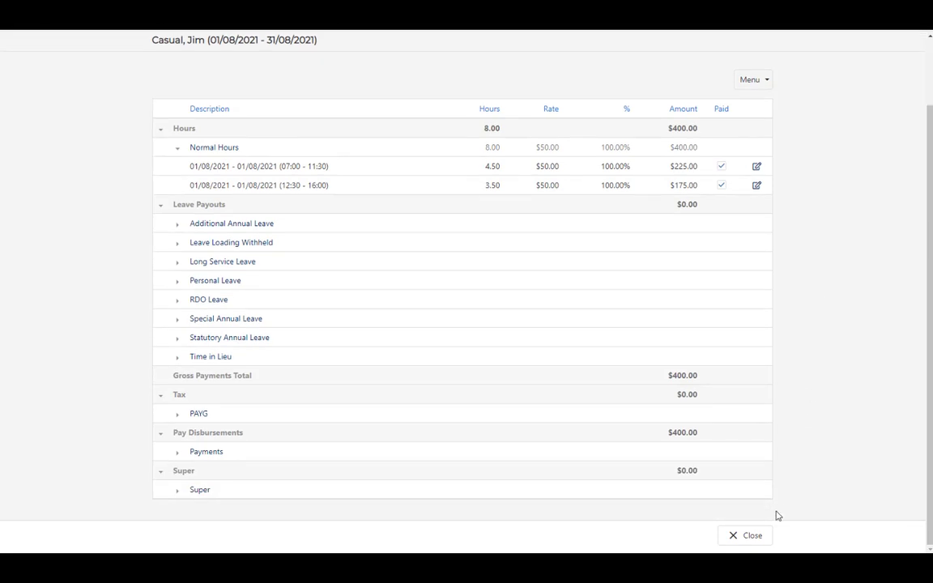
# - Process and confirm the August 2021 payroll totalling $7,213.19 gross and $5,653.19 net
pyautogui.click(751, 538)
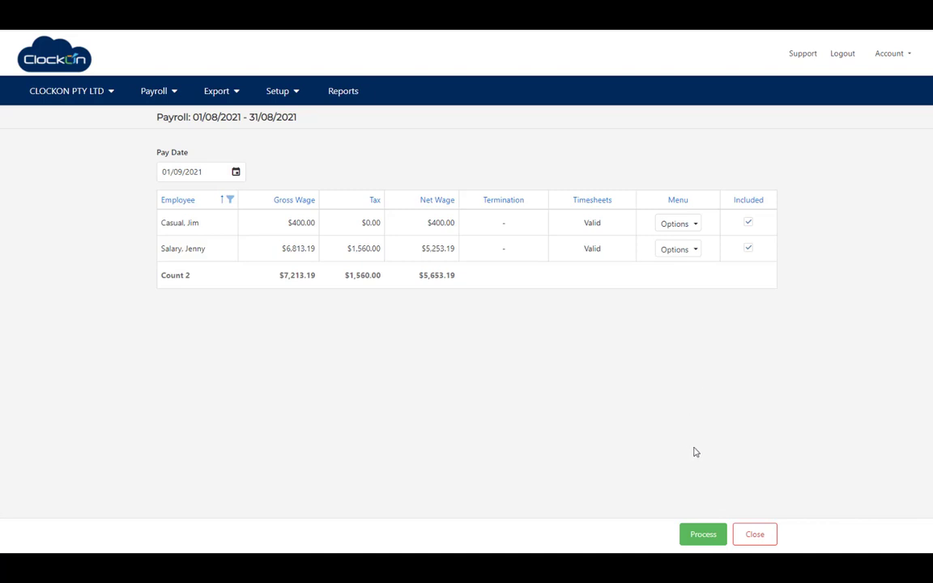
pyautogui.click(702, 537)
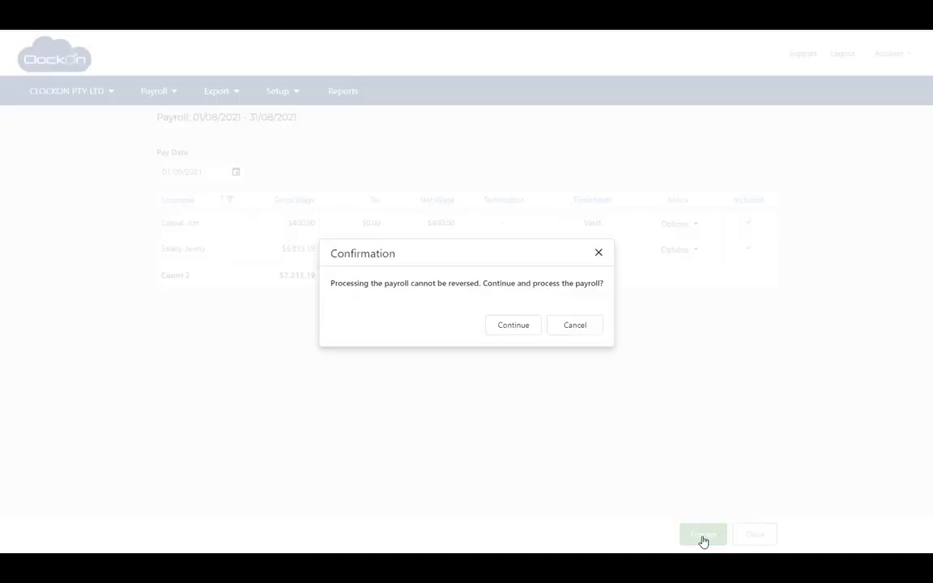
pyautogui.click(513, 325)
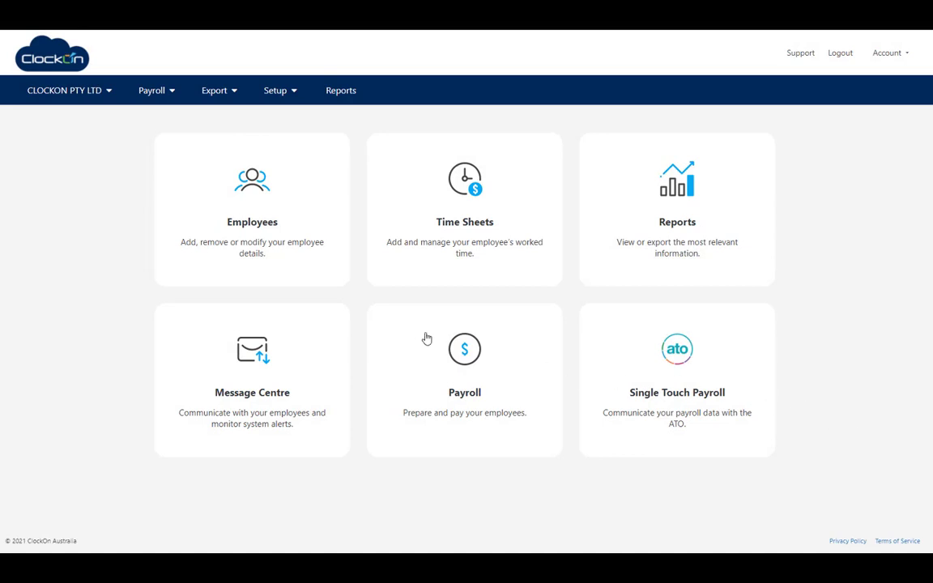
# - Start the Single Touch Payroll export from the Export menu
pyautogui.click(215, 93)
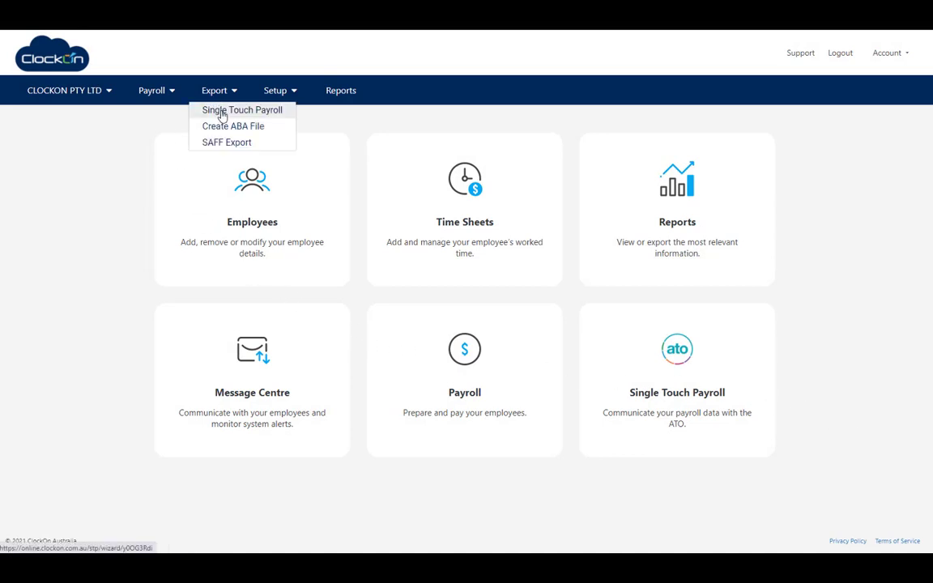
pyautogui.click(221, 113)
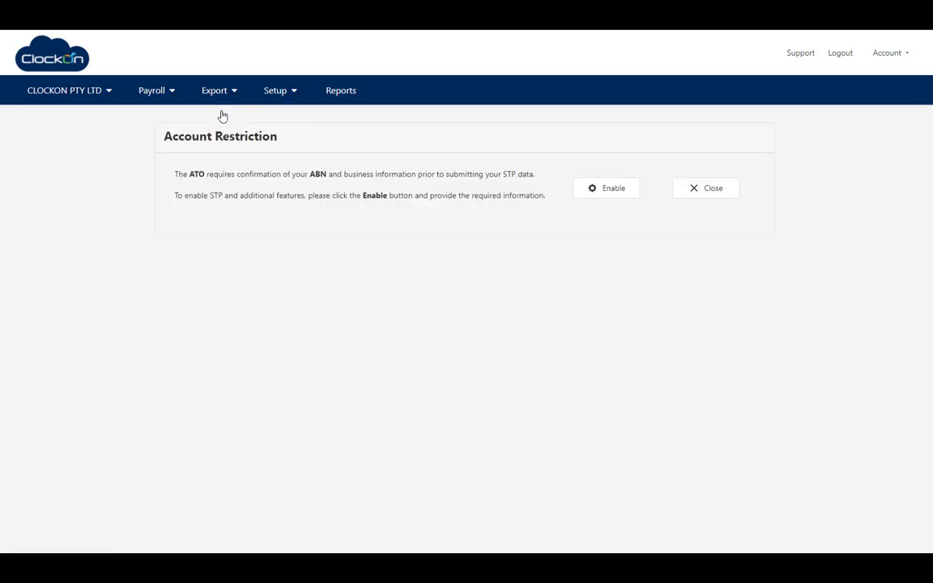